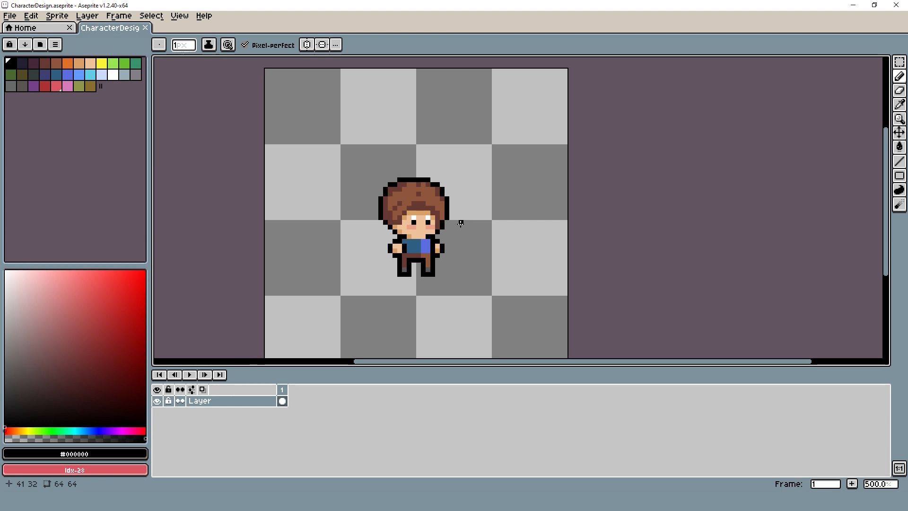
Select both of the character's arms with their outlines, cut them and paste them onto a new layer.
key(ctrl+z)
scroll(366, 170, up, 2)
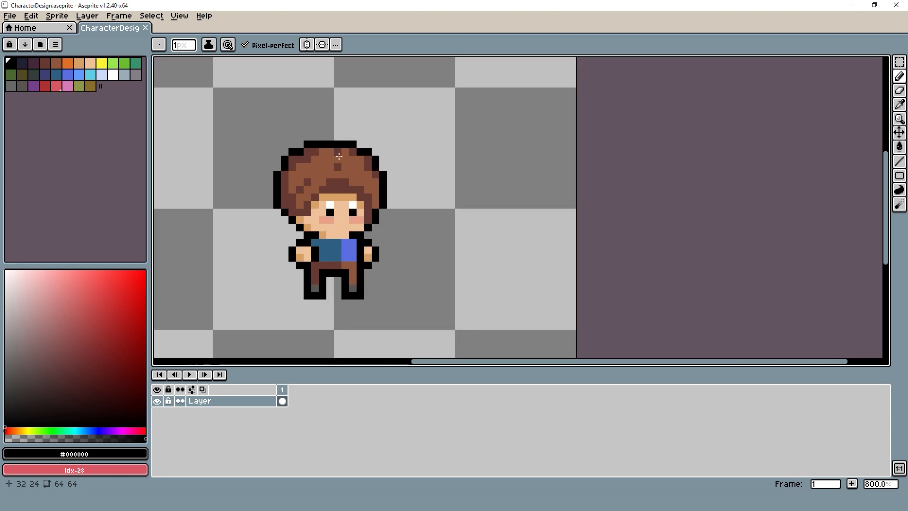
click(900, 62)
scroll(284, 253, up, 5)
drag(303, 269, 277, 263)
mouse_move(281, 225)
mouse_down()
mouse_move(235, 270)
mouse_move(241, 289)
mouse_up()
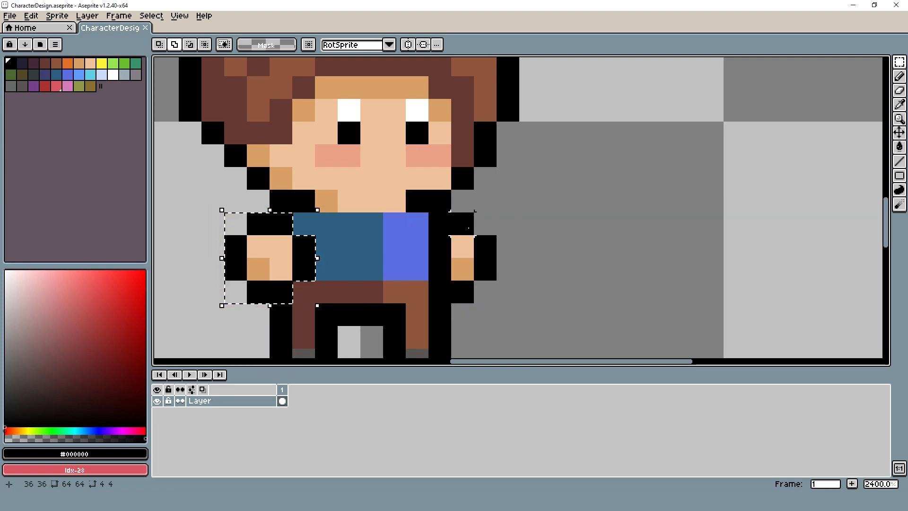
drag(454, 216, 492, 322)
key(ctrl+x)
key(shift+n)
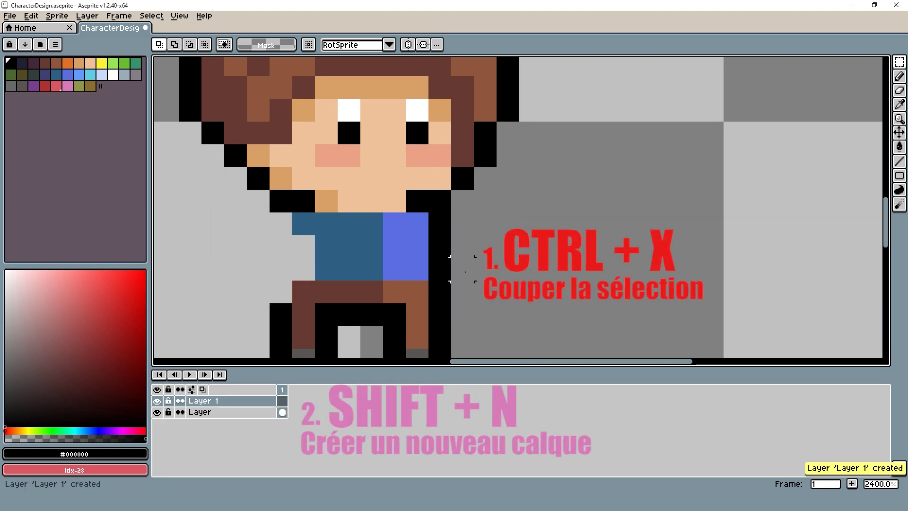
key(ctrl+v)
key(ctrl+d)
Rename the new arms layer to Bras.
click(214, 402)
double_click(217, 402)
text(Bras)
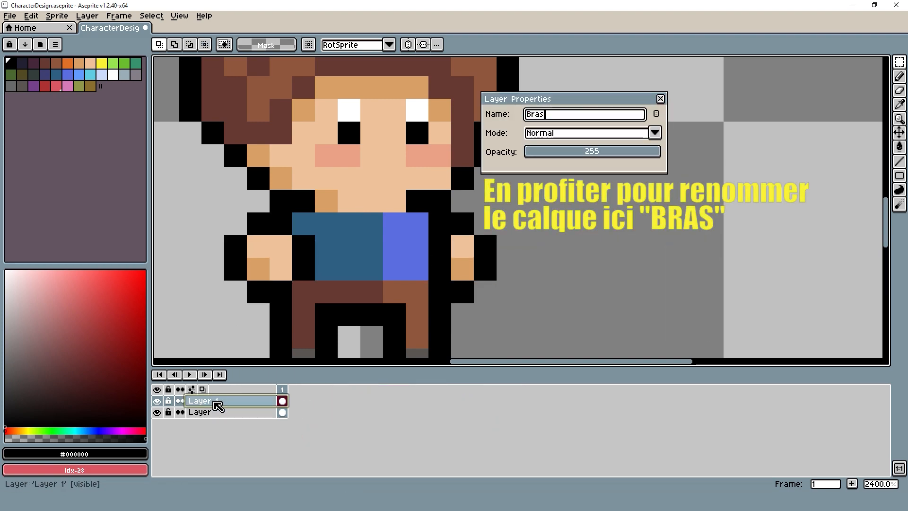
key(Return)
Hide the Bras layer and fill in the torso's missing black outline and blue #306082 shirt pixels on the base layer.
click(158, 401)
key(b)
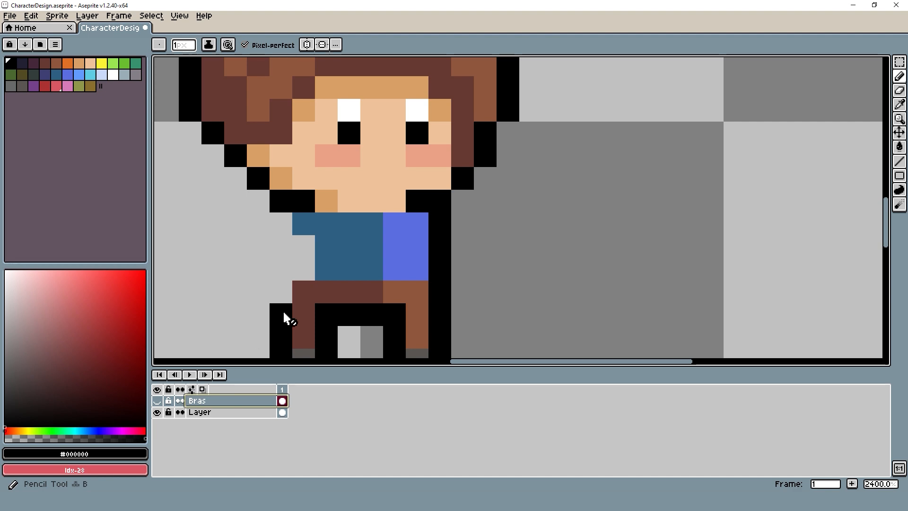
click(203, 413)
click(305, 291)
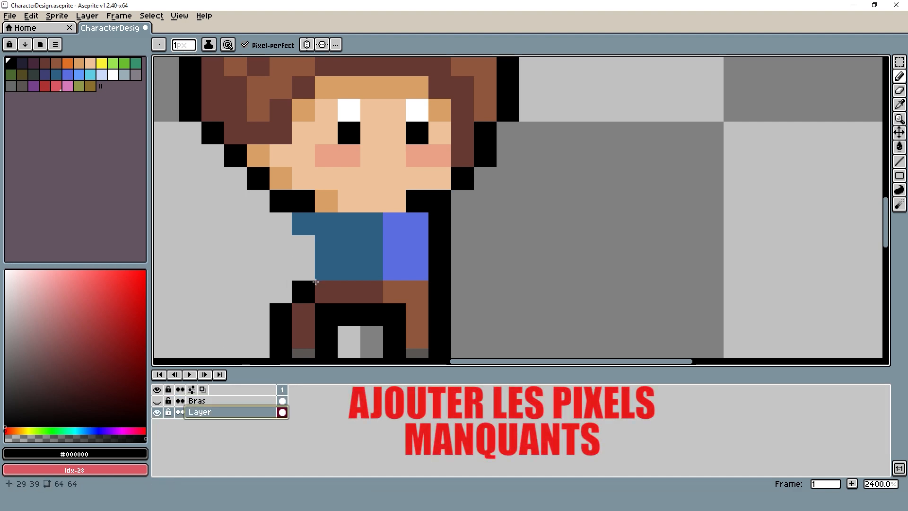
alt+click(285, 306)
click(285, 295)
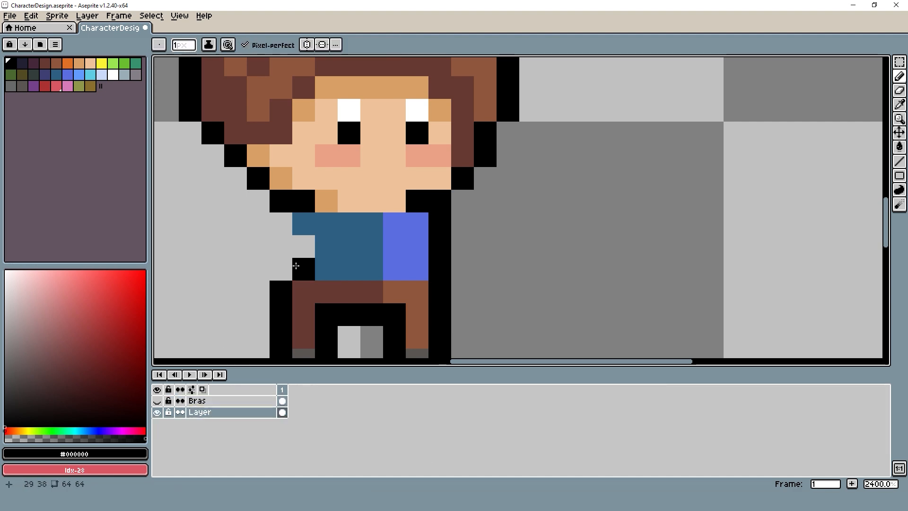
mouse_move(285, 267)
mouse_down()
mouse_move(284, 224)
mouse_move(310, 262)
mouse_up()
alt+click(343, 236)
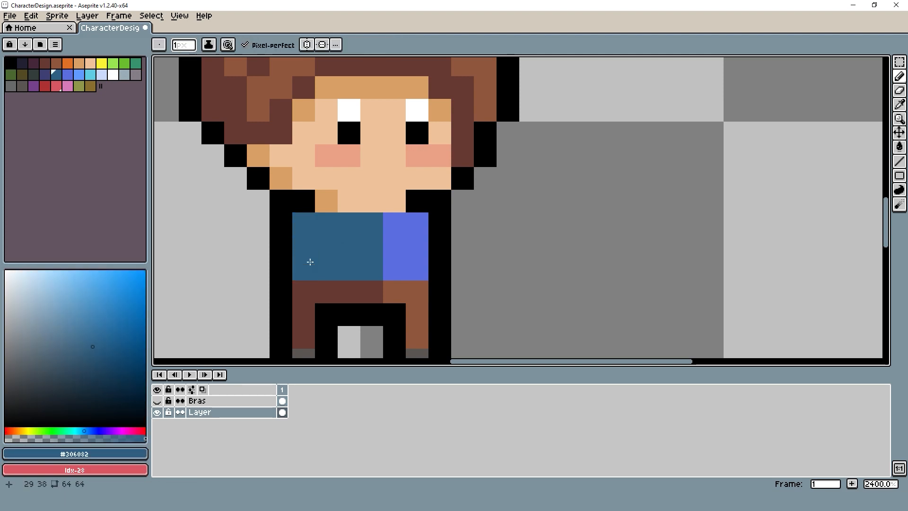
Select both legs on the base layer, cut them and paste them onto a new layer.
scroll(443, 233, down, 5)
scroll(460, 234, down, 2)
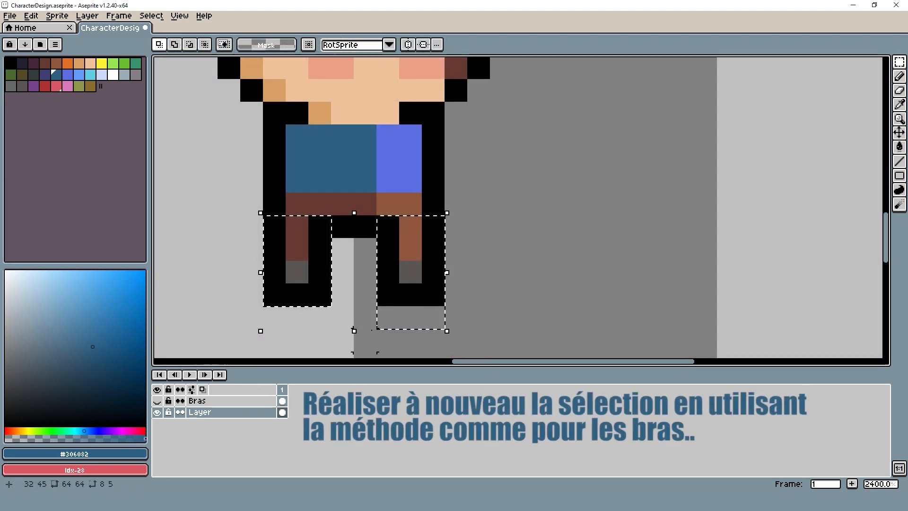
key(ctrl+x)
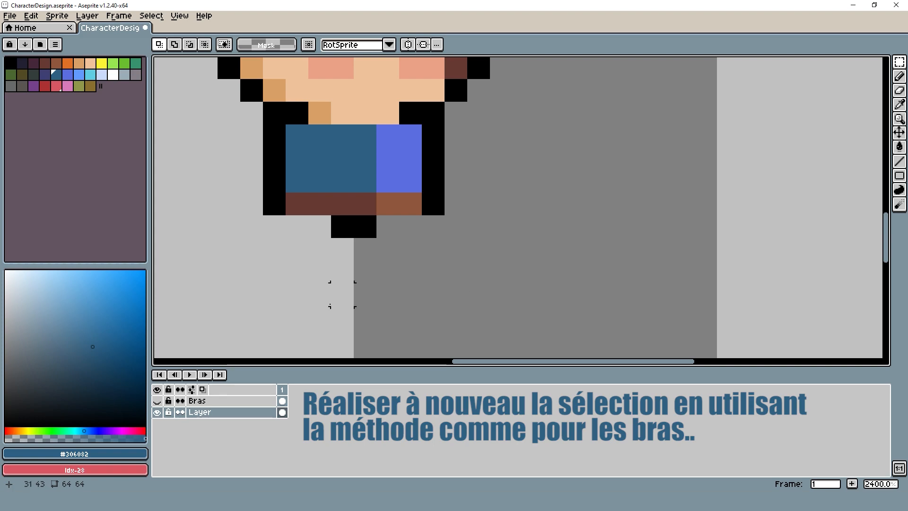
key(shift+n)
key(ctrl+v)
key(ctrl+d)
Rename the new legs layer to Jambes.
click(214, 411)
double_click(217, 414)
text(Jambes)
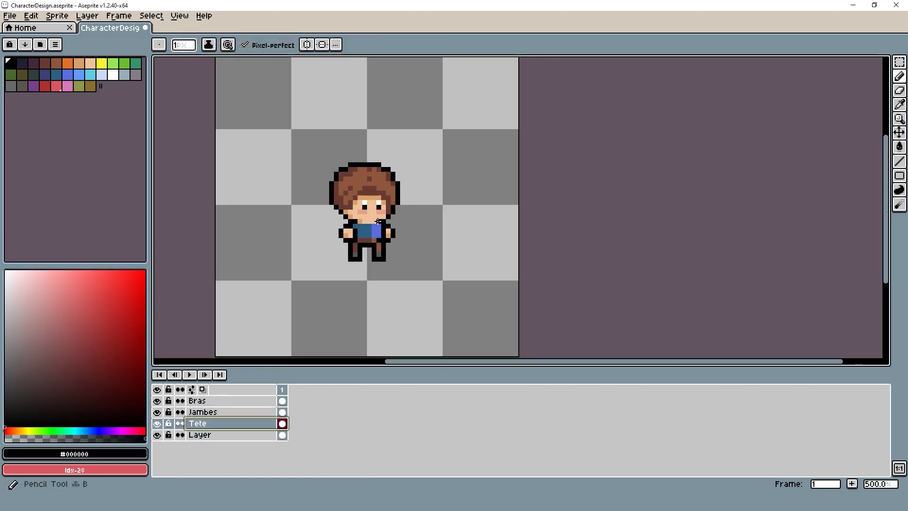
Reorder the layers so that Tete sits above Bras and Jambes.
scroll(378, 221, down, 2)
drag(203, 424, 215, 401)
scroll(368, 213, up, 2)
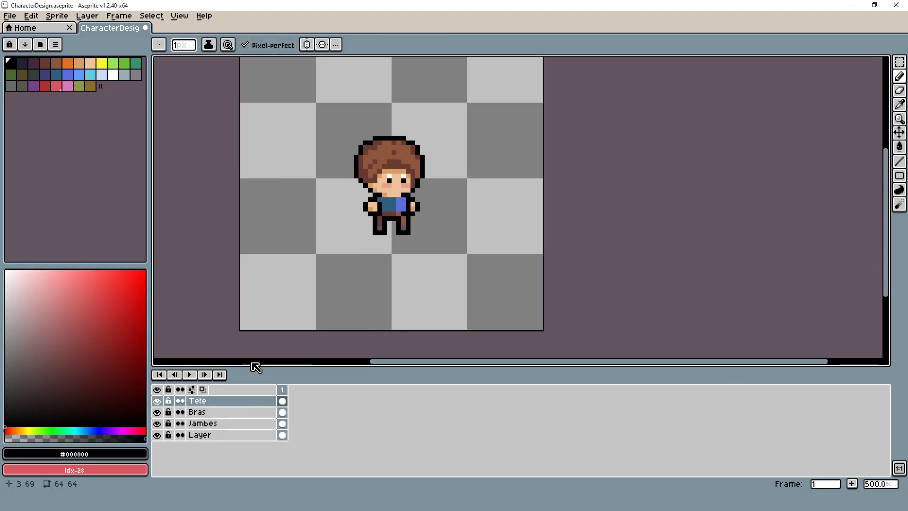
Rename the base layer to Body.
click(203, 436)
double_click(204, 436)
text(Body)
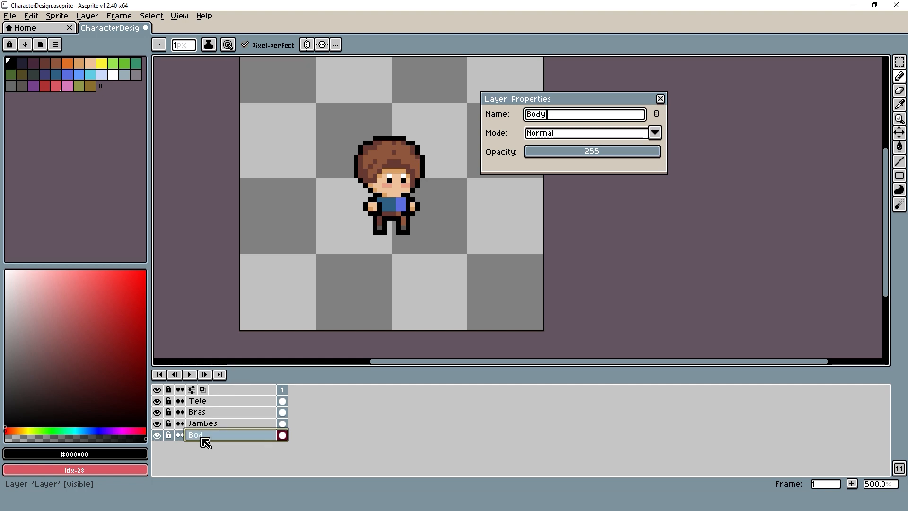
key(Return)
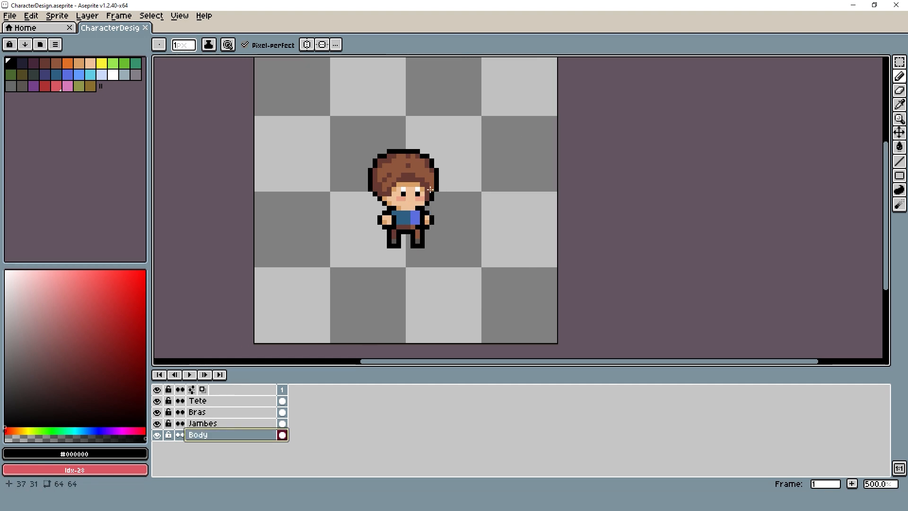
Add a second frame and give it an animation tag named WaitCycle.
key(alt+n)
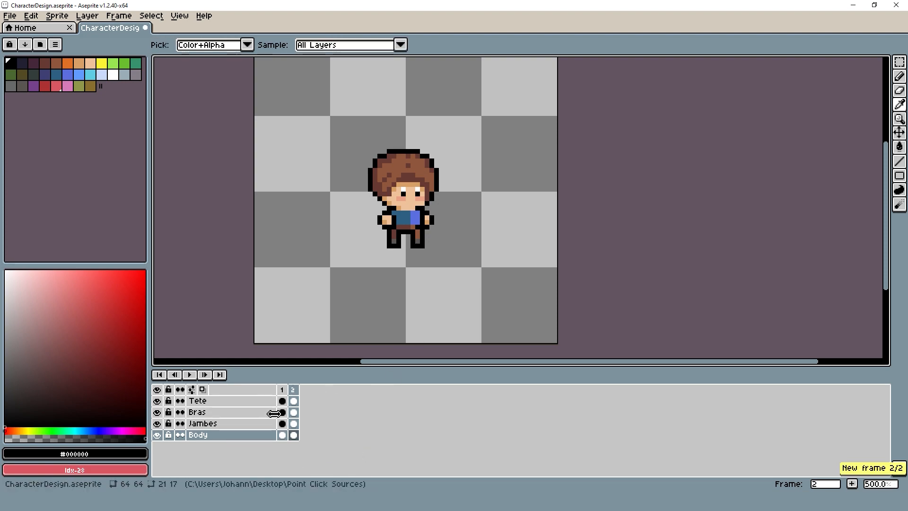
right_click(294, 390)
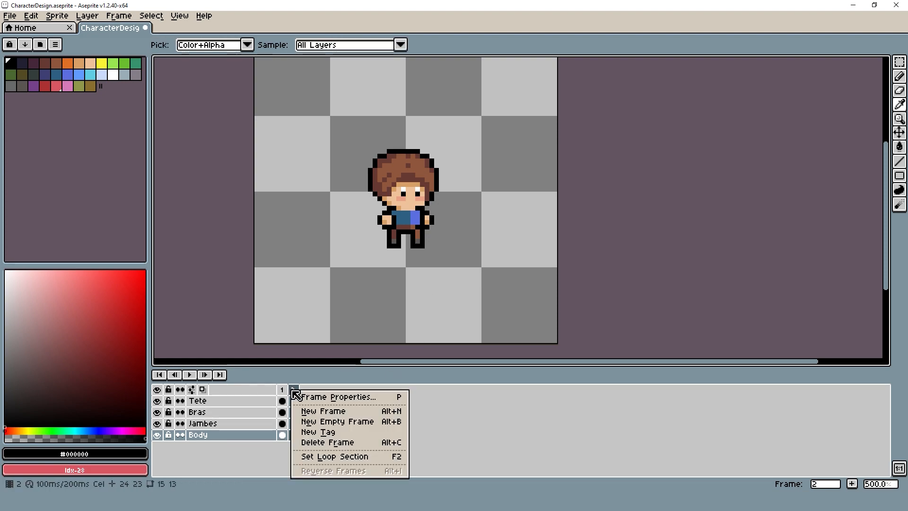
click(346, 432)
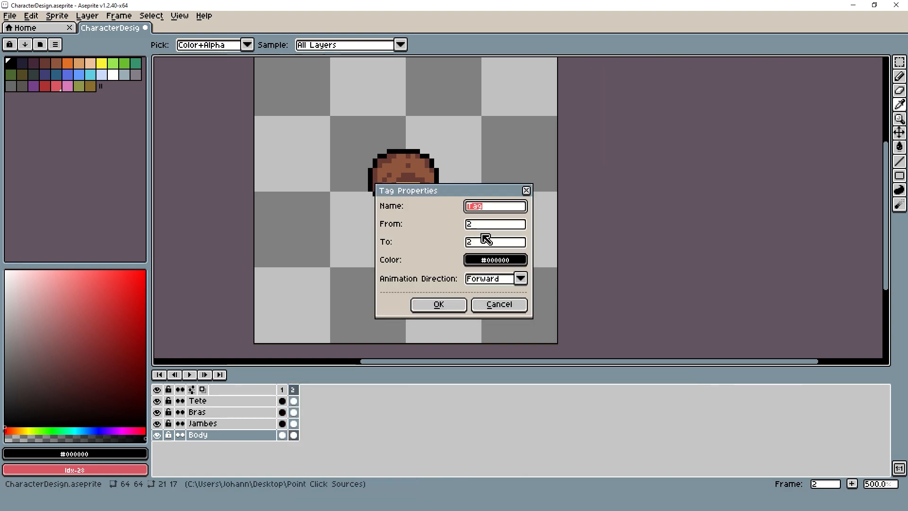
text(WaitCycle)
key(Return)
Retouch the hip pixel above the right-hand leg with brown #8F563B on the Body layer in frame 2.
scroll(445, 242, up, 2)
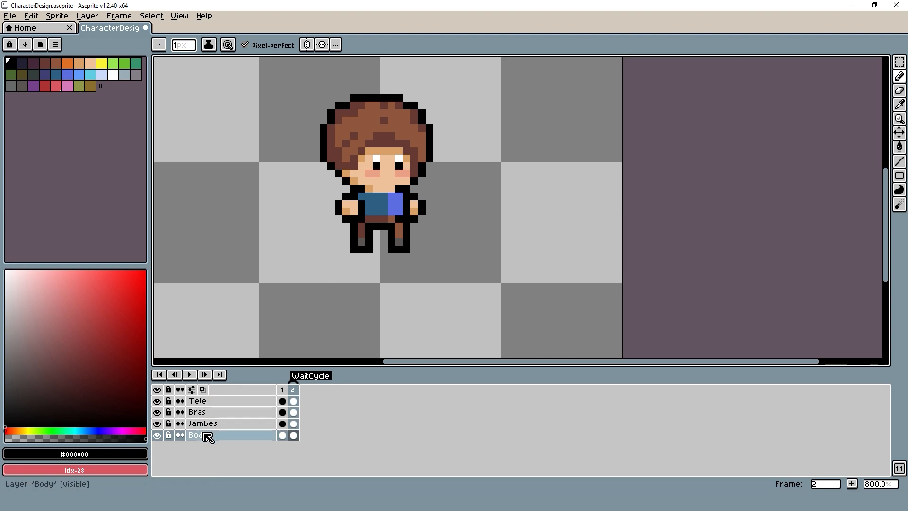
scroll(376, 239, up, 3)
alt+click(383, 246)
key(e)
click(383, 246)
key(b)
click(157, 435)
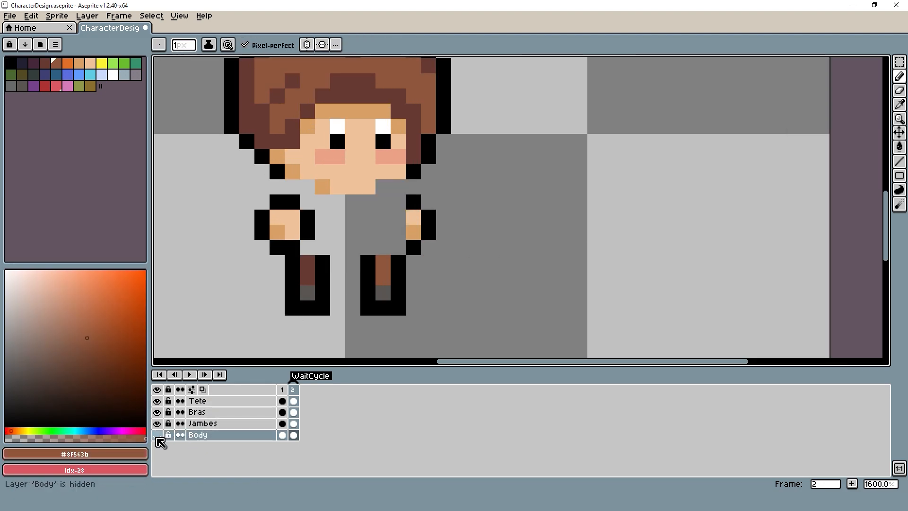
click(157, 435)
scroll(450, 242, down, 6)
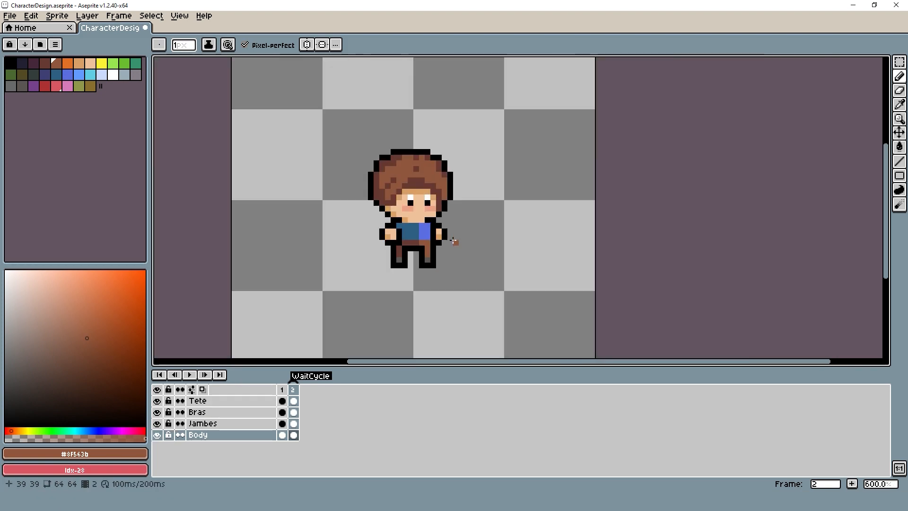
scroll(508, 227, up, 2)
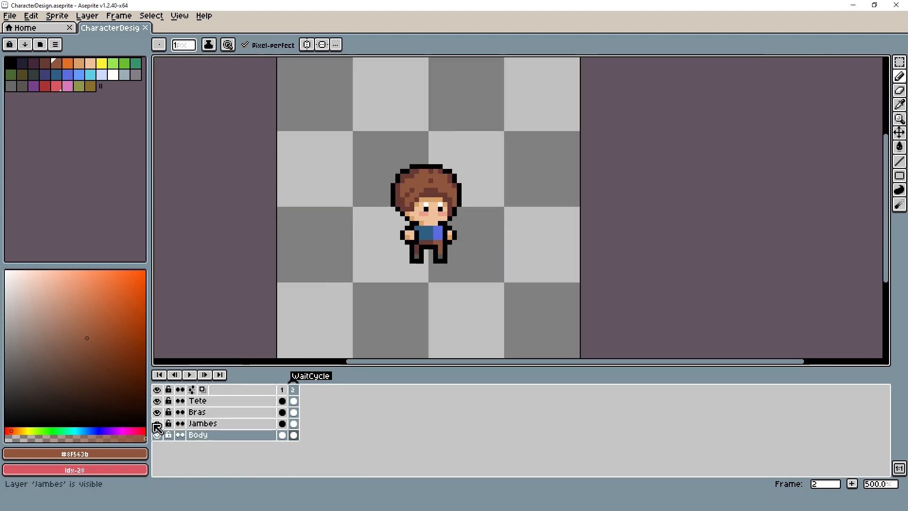
Make the same hip pixel correction on the Body layer in frame 1.
key(Left)
scroll(458, 290, up, 4)
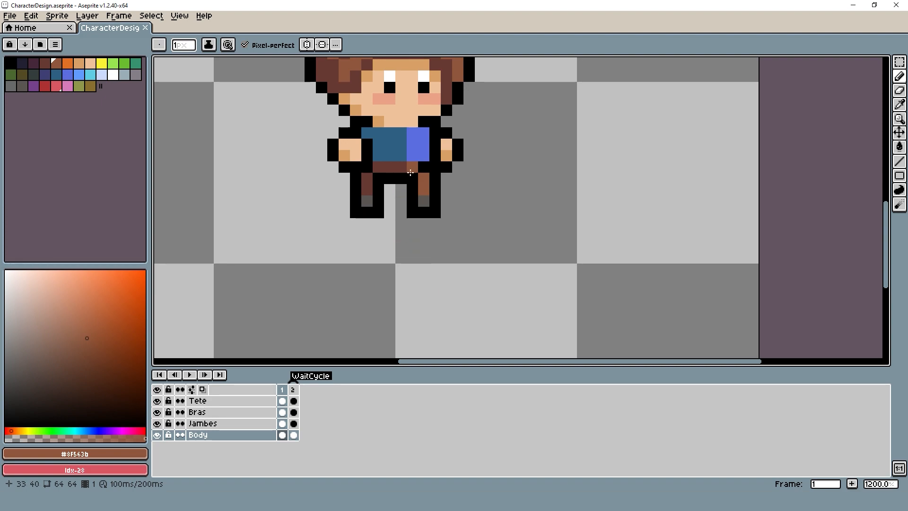
key(e)
click(424, 167)
key(b)
scroll(410, 286, down, 4)
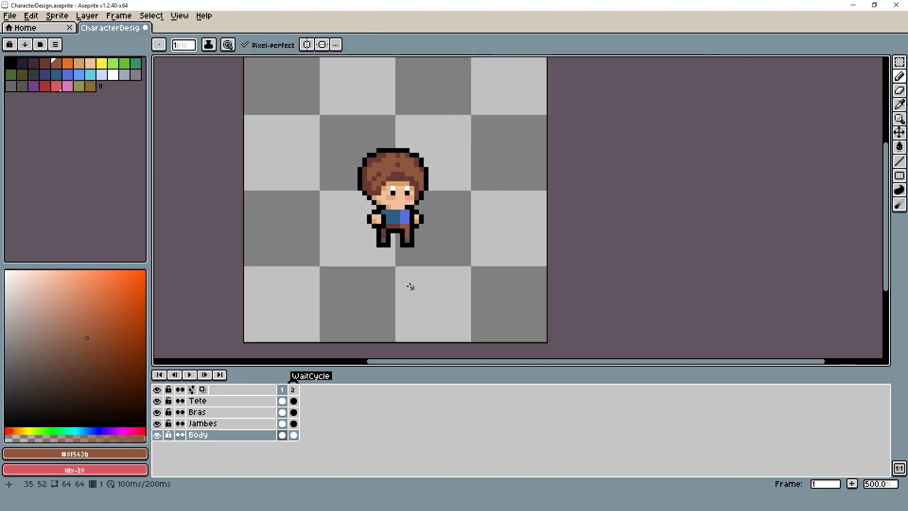
Return to frame 2 and save the sprite file.
key(Right)
scroll(421, 274, up, 1)
key(ctrl+s)
Toggle the visibility of the Tete, Bras and Jambes layers to check how the body parts are separated.
scroll(442, 223, up, 1)
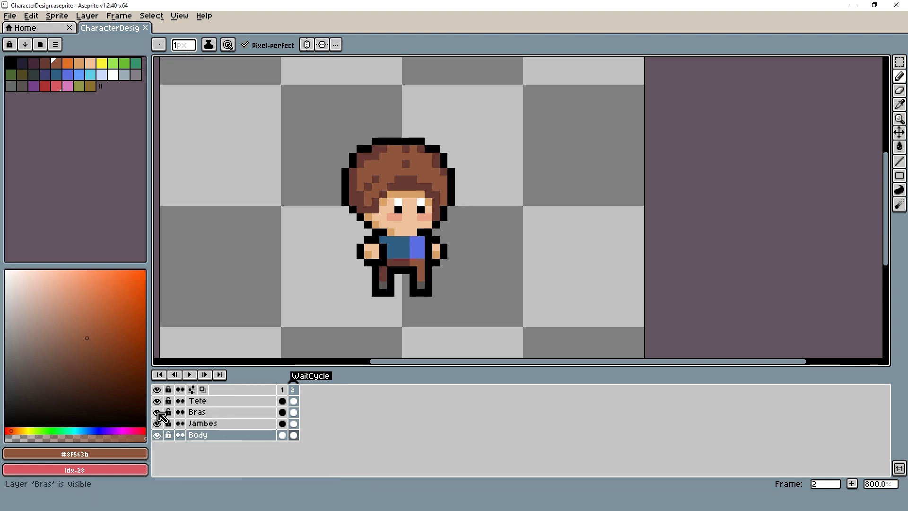
drag(158, 412, 159, 401)
click(159, 425)
click(159, 413)
click(158, 402)
click(158, 424)
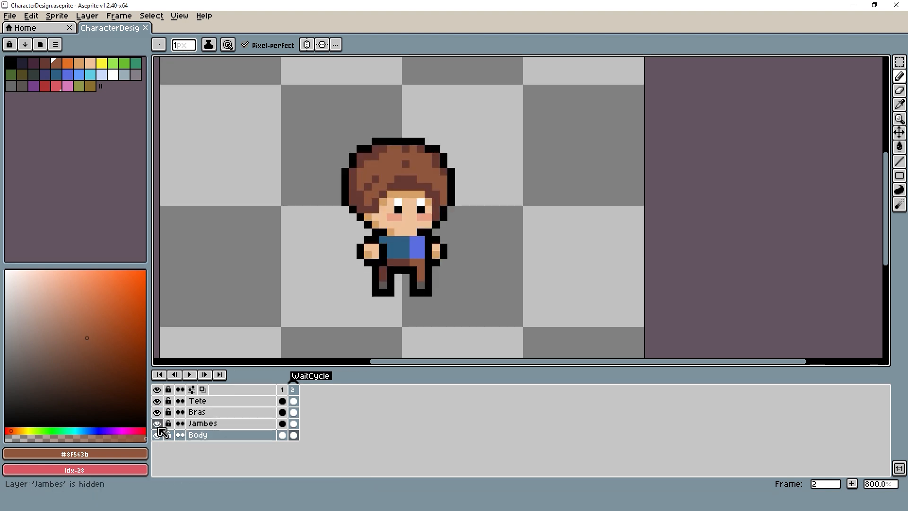
Hide the Bras, Jambes and Body layers so only Tete is shown, and turn on onion skinning.
click(159, 401)
click(159, 413)
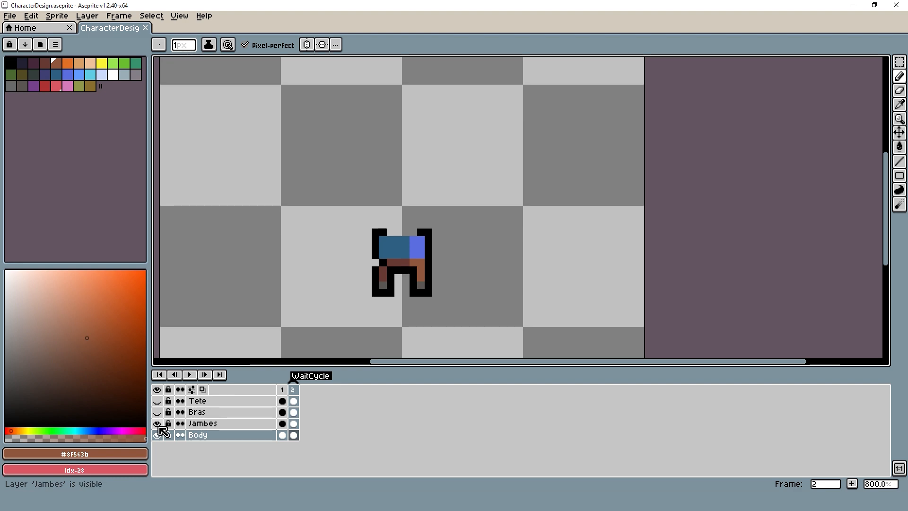
click(159, 424)
click(159, 436)
click(159, 401)
drag(392, 240, 372, 261)
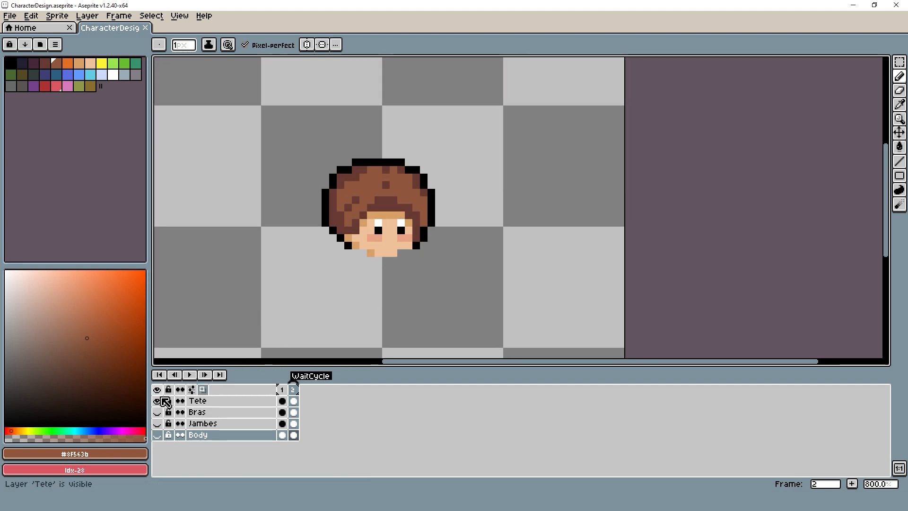
Add a third frame from frame 2 and move the head on the Tete layer down one pixel.
click(293, 401)
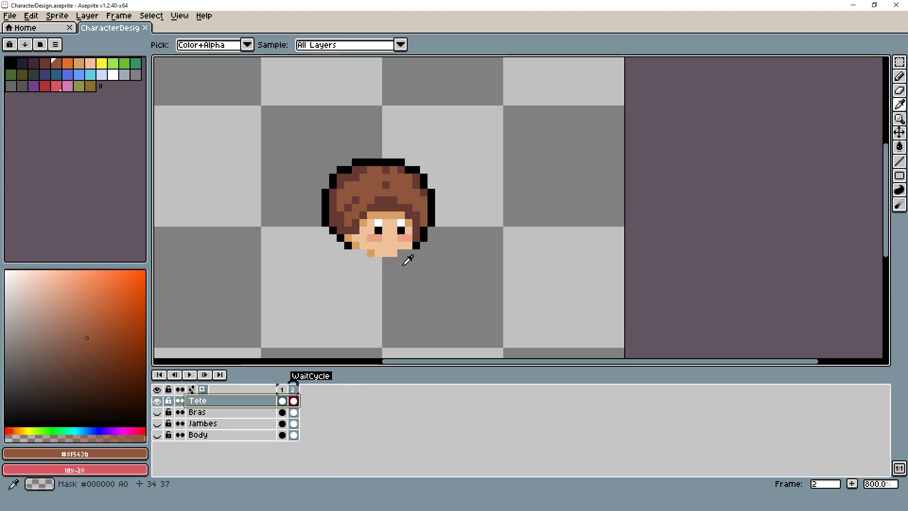
key(alt+n)
key(ctrl+t)
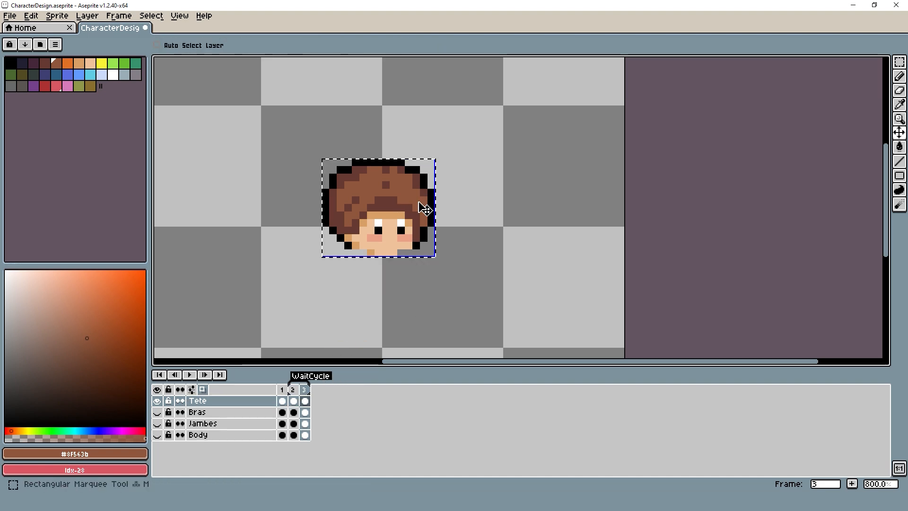
key(Down)
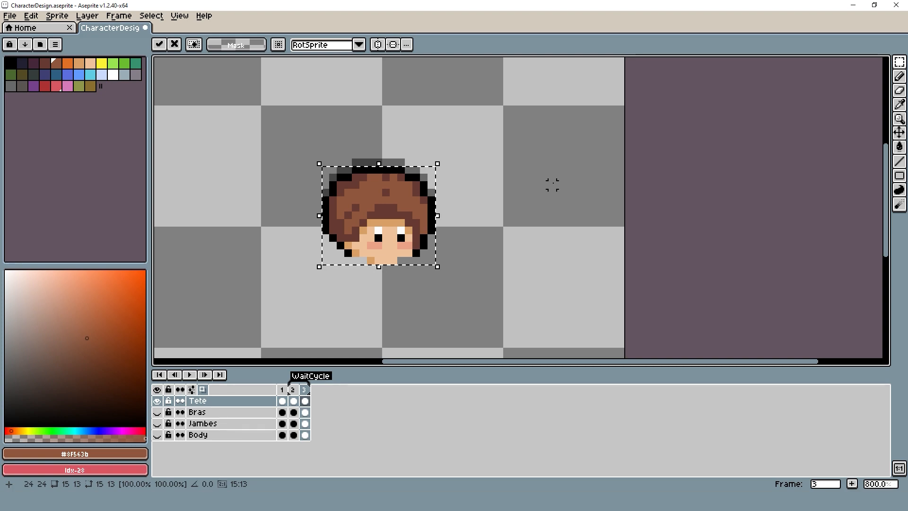
Try moving the head in frame 3 one more pixel down.
key(Down)
key(Return)
scroll(362, 163, up, 3)
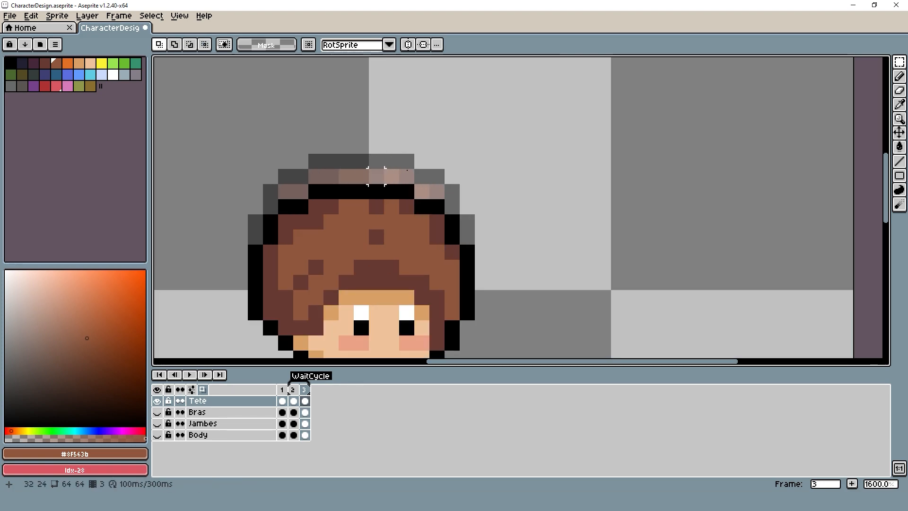
scroll(528, 161, down, 3)
key(ctrl+t)
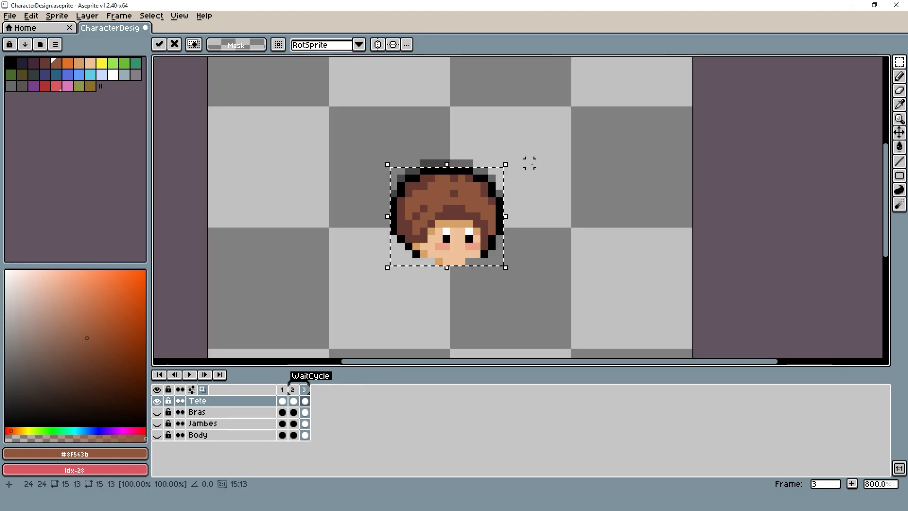
scroll(529, 163, up, 3)
key(b)
Compare the head's position between frames 2 and 3.
scroll(416, 223, down, 6)
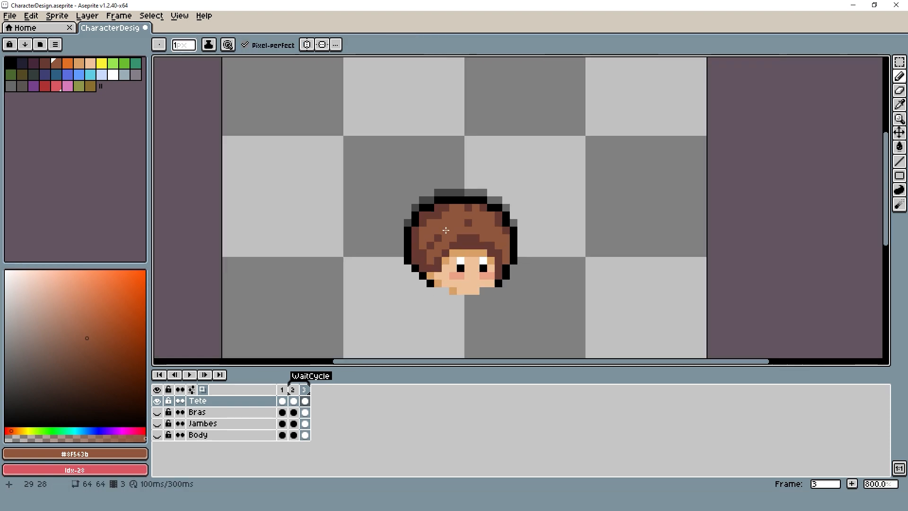
scroll(382, 237, up, 3)
key(Left)
key(Right)
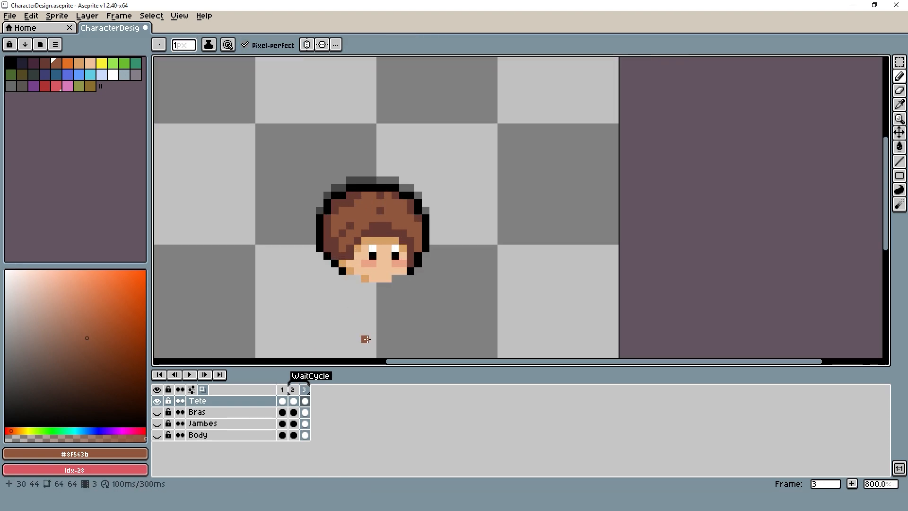
Show the Body layer and move the body in frame 3 down one pixel.
click(157, 436)
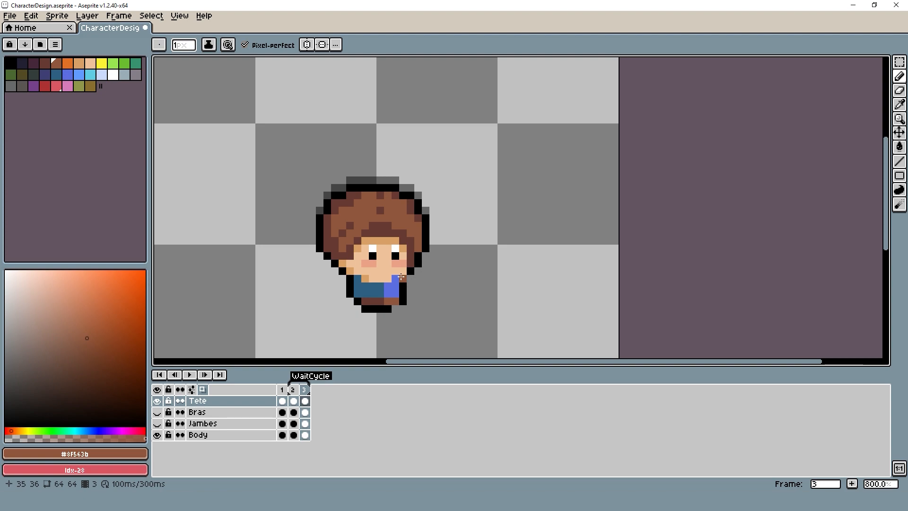
drag(349, 334, 347, 282)
click(899, 63)
click(208, 435)
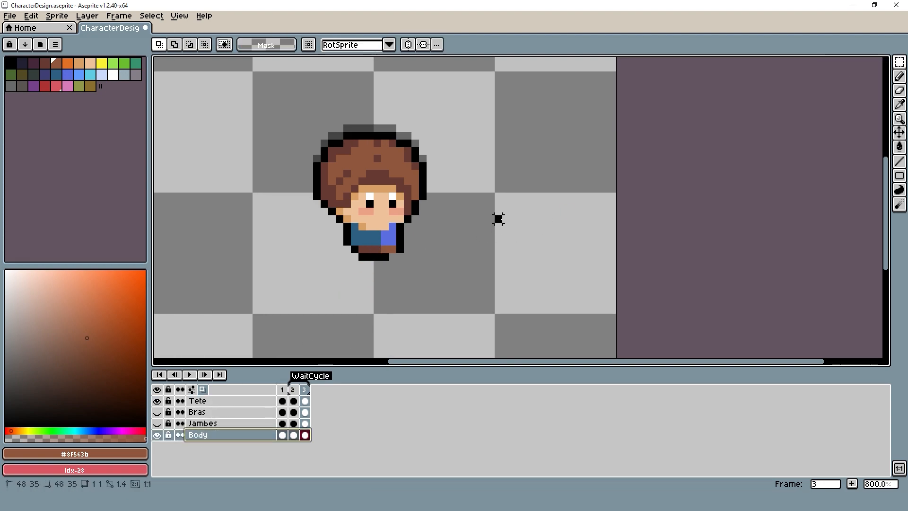
key(ctrl+t)
key(Return)
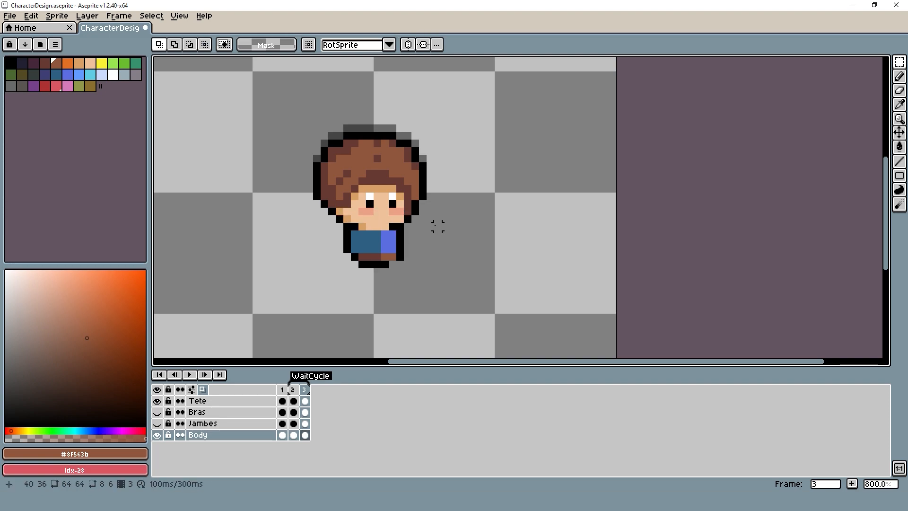
key(ctrl+t)
key(Return)
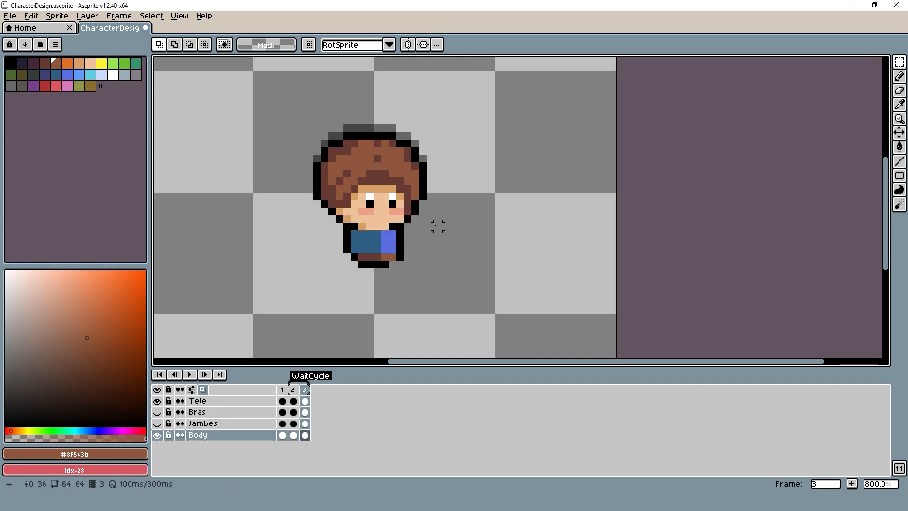
Try squashing the torso in frame 3 by moving the lower part of the Body layer up one pixel.
scroll(347, 271, up, 2)
drag(298, 273, 471, 239)
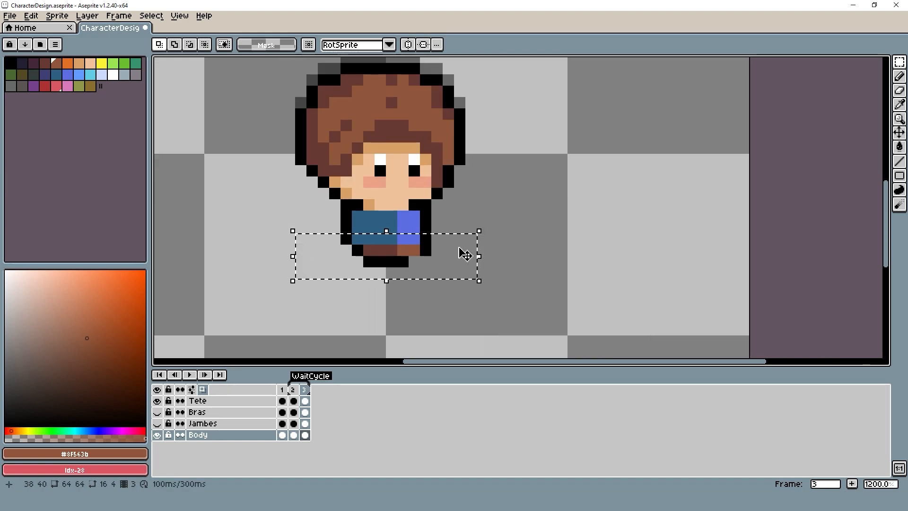
key(Up)
click(503, 203)
scroll(535, 208, down, 5)
key(Left)
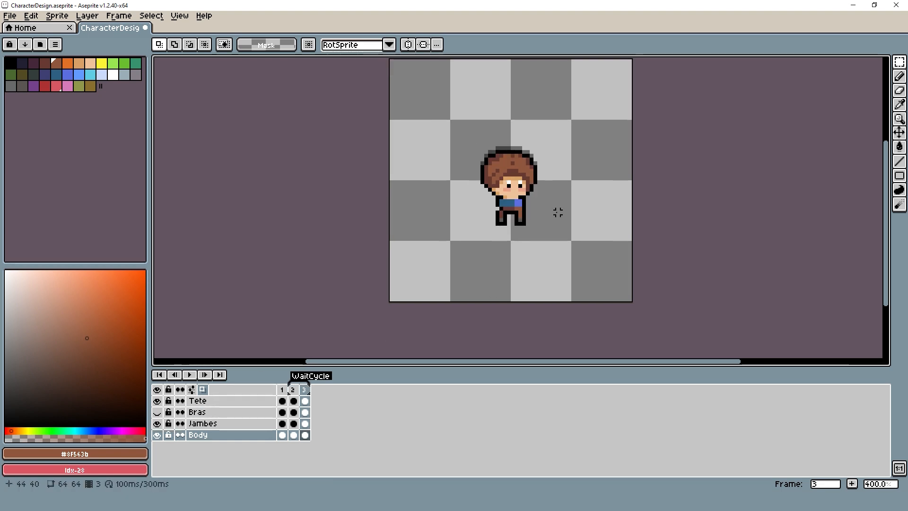
Try moving the body down one more pixel, and undo this together with the torso squash in frame 3.
scroll(521, 199, up, 6)
drag(490, 214, 450, 251)
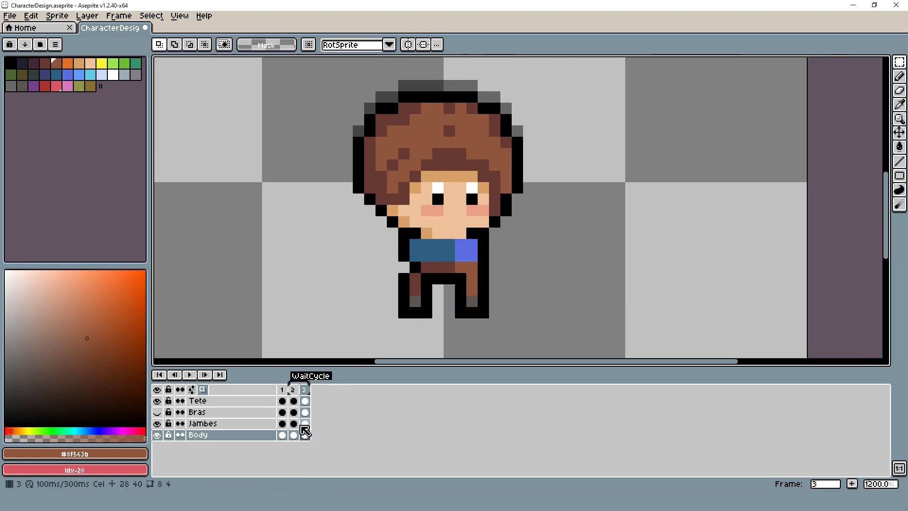
key(ctrl+t)
key(Down)
key(ctrl+d)
key(ctrl+z)
key(ctrl+z)
key(ctrl+z)
key(ctrl+z)
key(ctrl+d)
On the Jambes layer in frame 3, select the upper edge of the legs and delete those pixels.
click(203, 423)
key(ctrl+t)
key(Down)
key(Up)
key(ctrl+d)
drag(364, 239, 611, 285)
key(Delete)
key(ctrl+z)
key(Delete)
Pick the black outline colour and fill the missing outline pixel at the hip on the Jambes layer in frame 3.
key(b)
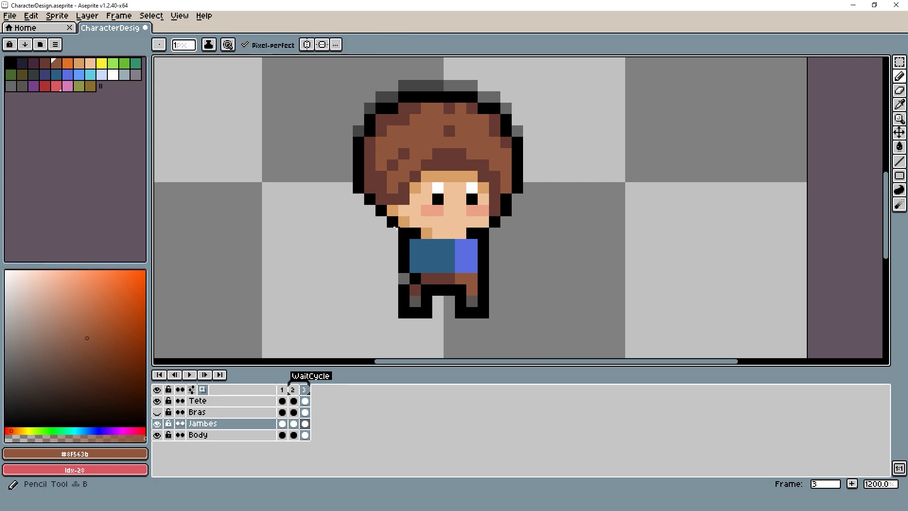
scroll(367, 277, up, 3)
alt+click(478, 306)
click(460, 289)
scroll(460, 284, down, 7)
scroll(443, 271, up, 4)
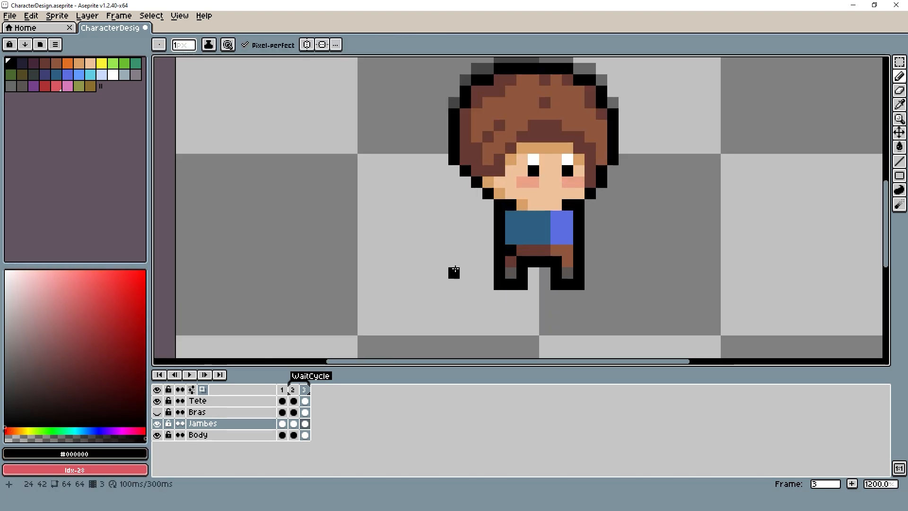
Step through frames 1 to 3 to compare the character's pose.
scroll(519, 259, down, 5)
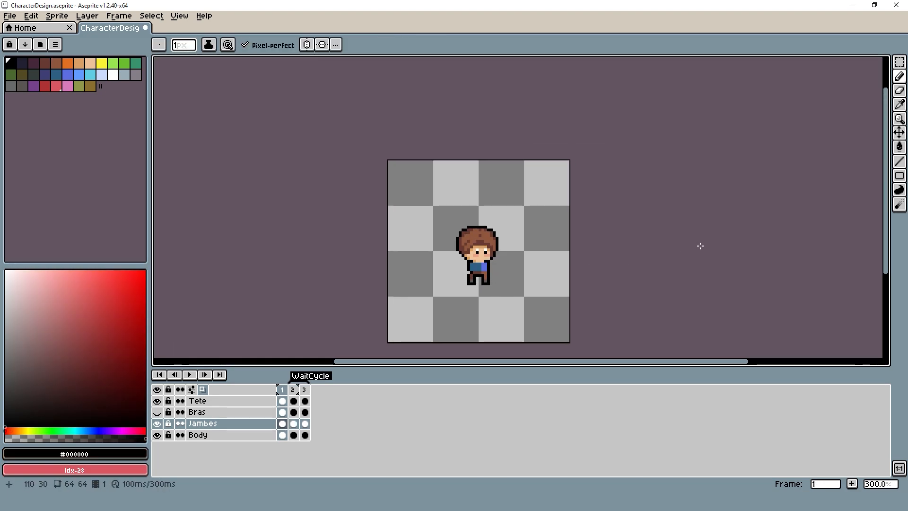
key(Left)
key(Left)
key(Right)
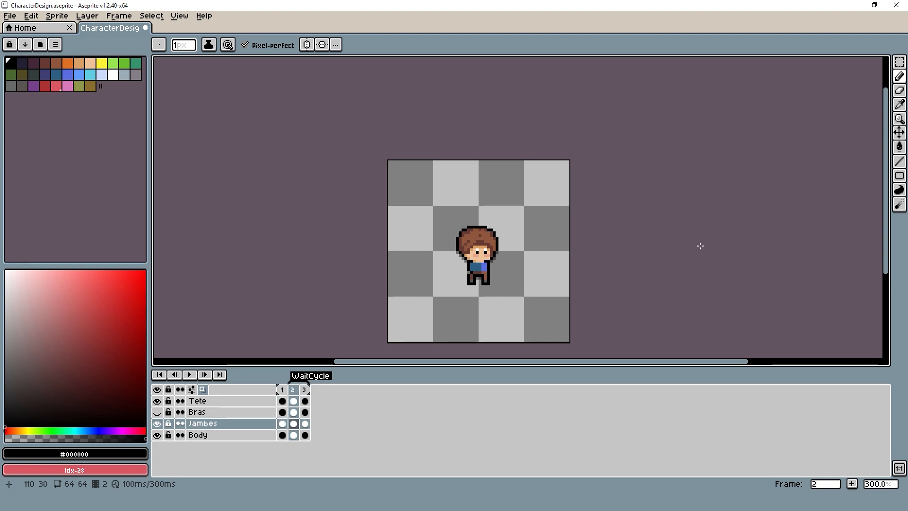
key(Right)
Show the Bras layer and move the arms in frame 3 down one pixel.
click(157, 412)
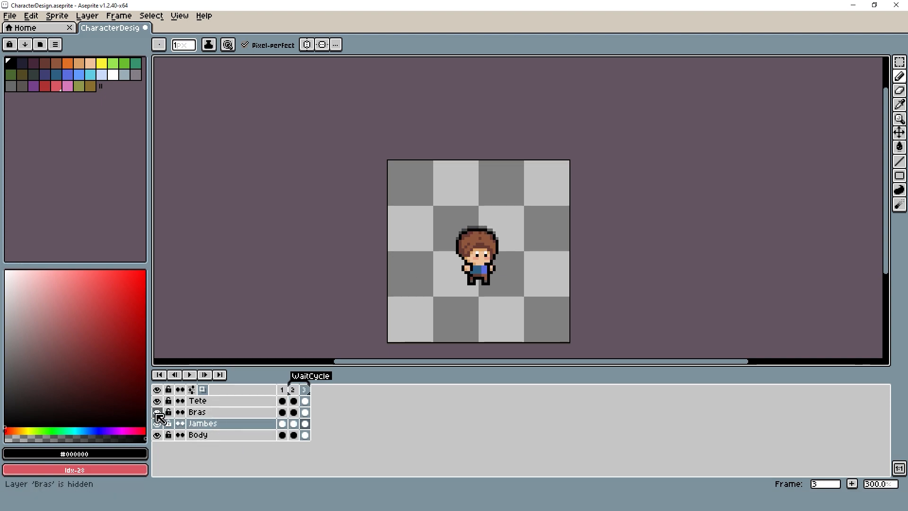
scroll(482, 278, up, 6)
key(m)
drag(338, 166, 650, 272)
key(Up)
key(ctrl+d)
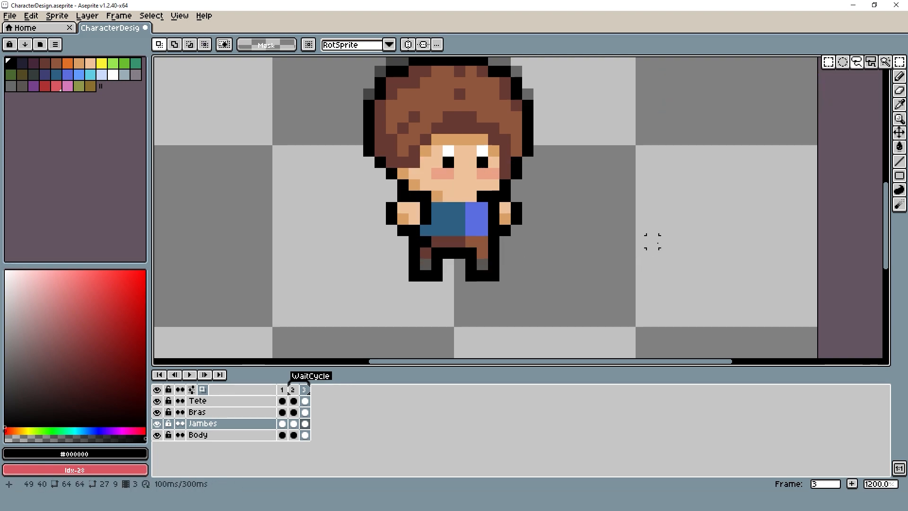
key(Up)
key(ctrl+t)
key(Down)
key(ctrl+d)
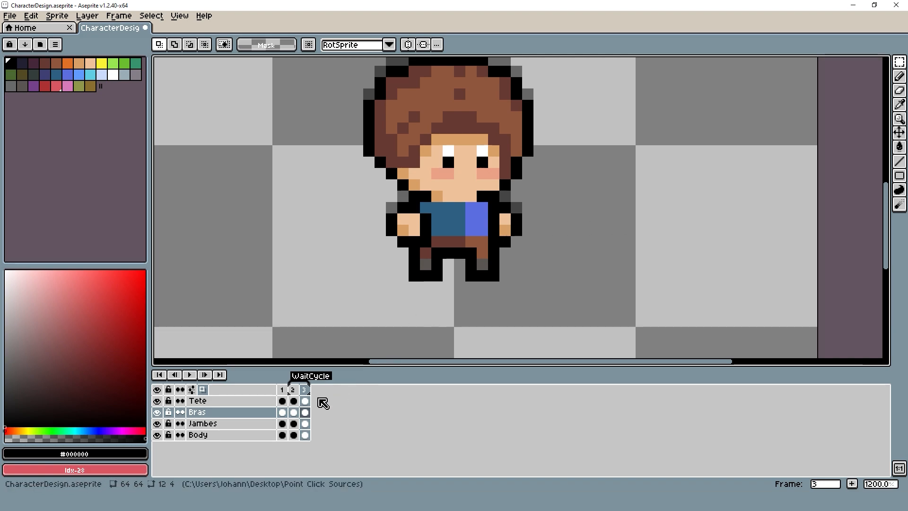
Duplicate frame 2 and place the copy at the end of the WaitCycle animation as frame 4.
click(295, 392)
key(alt+n)
click(316, 390)
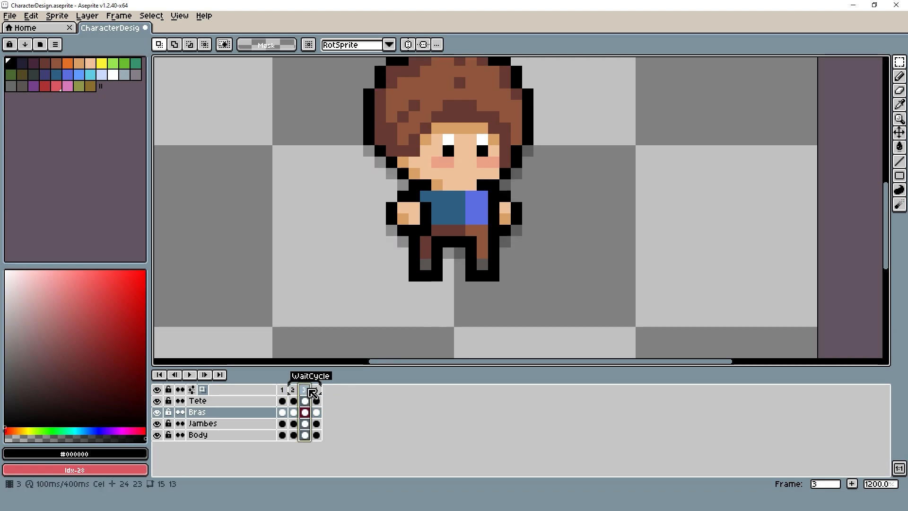
drag(324, 390, 314, 396)
Play the WaitCycle animation to check the up-and-down movement.
click(293, 390)
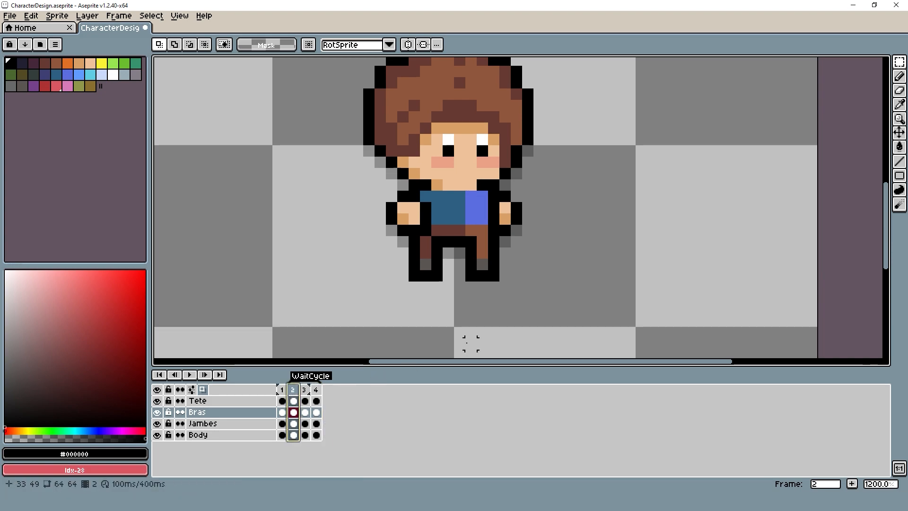
key(Right)
scroll(447, 256, down, 5)
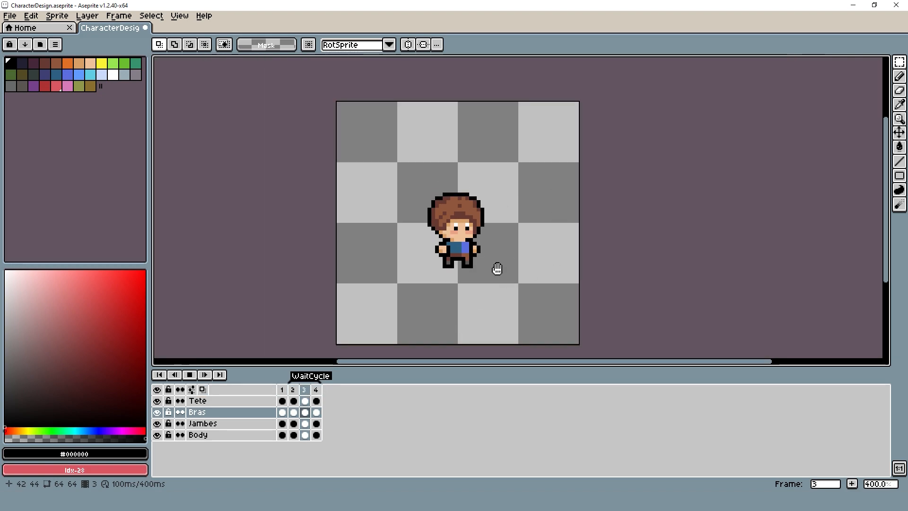
scroll(386, 269, down, 1)
drag(499, 261, 428, 233)
scroll(428, 232, up, 3)
key(Return)
Set the frame durations to 200 milliseconds for frame 3 and 120 milliseconds for frames 2 and 4.
key(p)
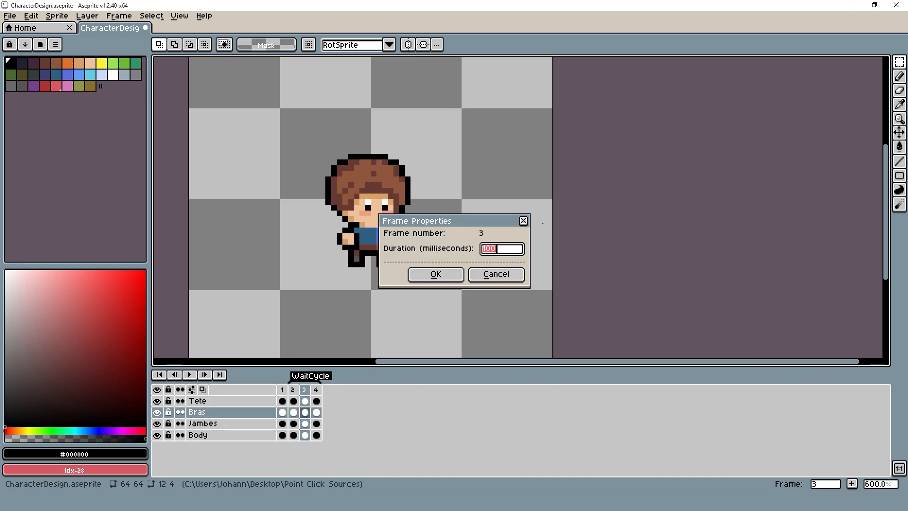
key(Return)
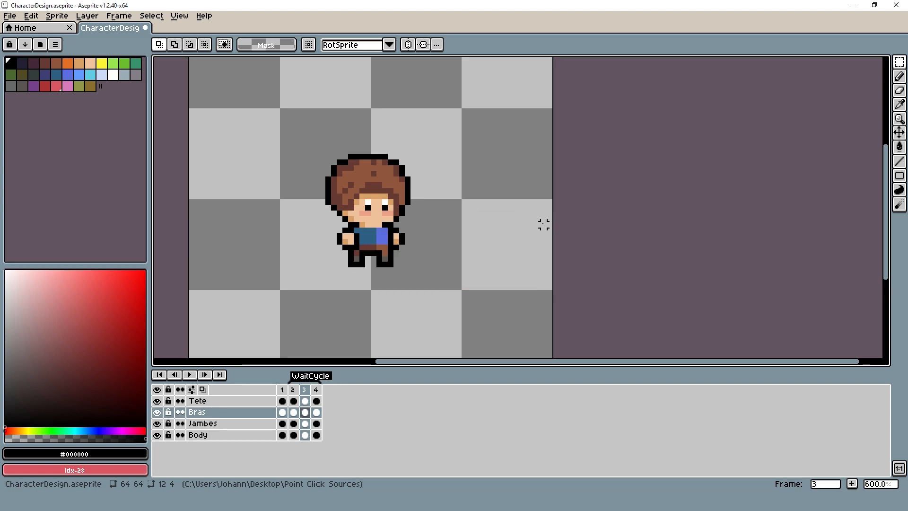
key(Left)
text(p120)
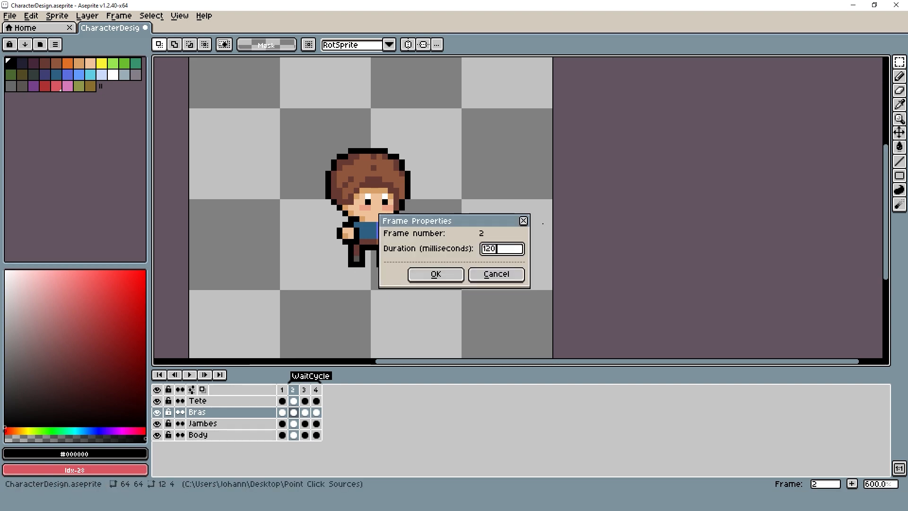
key(Return)
key(Right)
key(Right)
text(p)
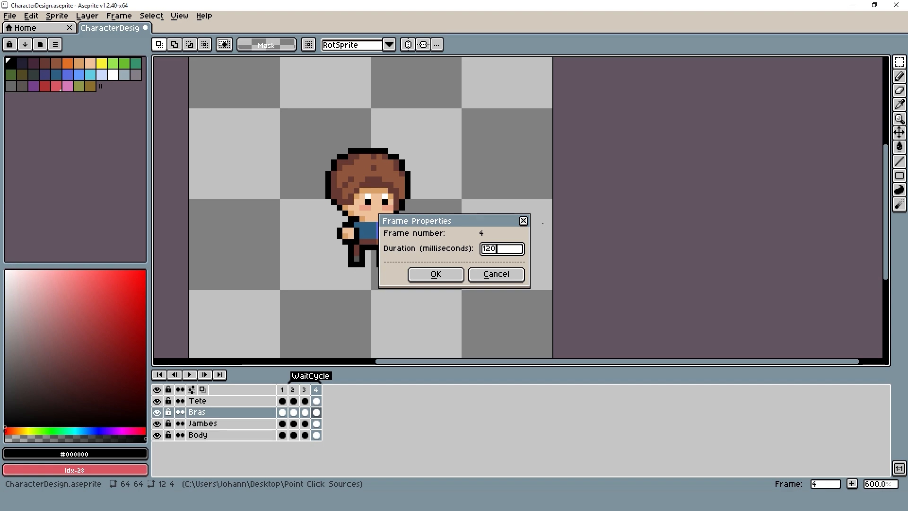
text(120)
key(Return)
Play the animation to check the new frame timing.
key(Return)
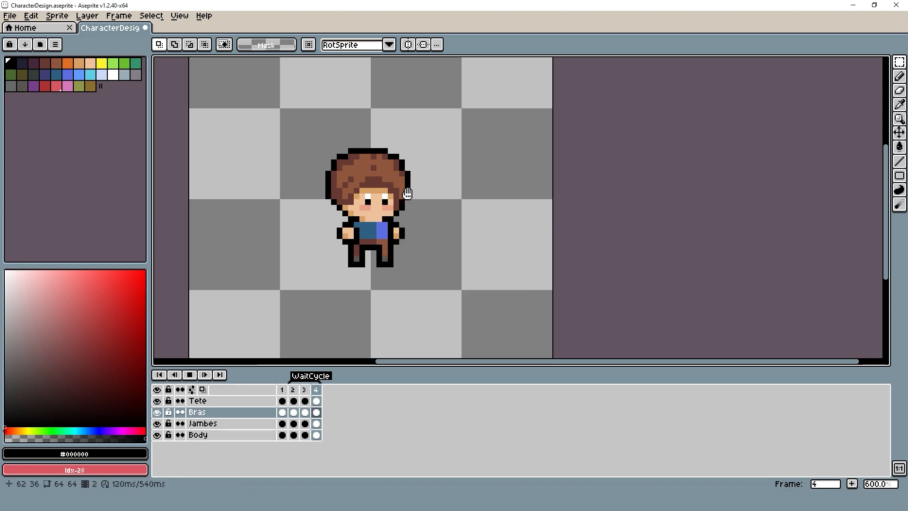
scroll(473, 185, down, 3)
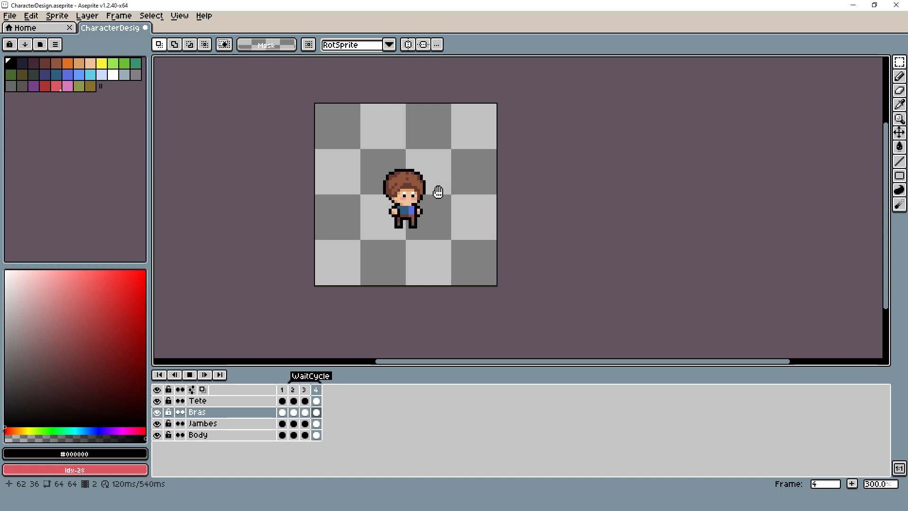
scroll(438, 191, up, 2)
scroll(440, 180, up, 1)
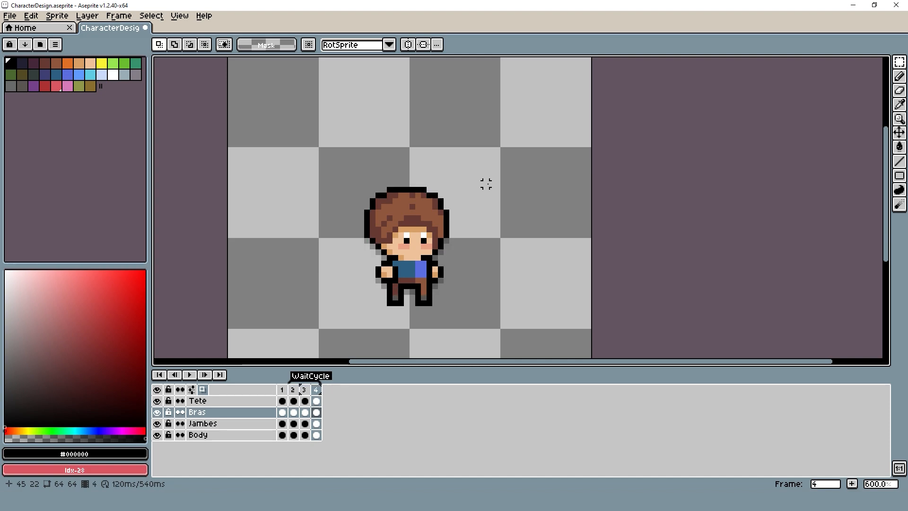
On the Tete layer in frame 4, paint over the white eye pixels with the skin colour #eec39a.
key(b)
scroll(421, 242, up, 10)
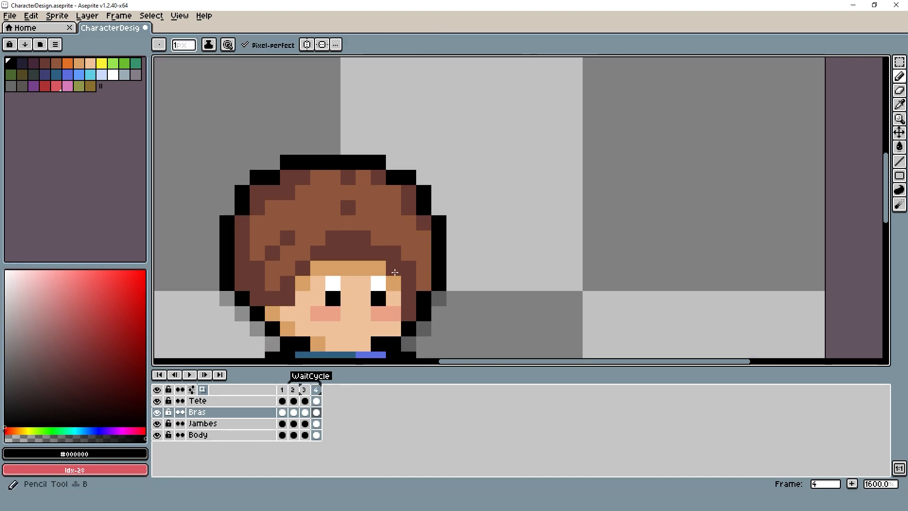
alt+click(349, 189)
click(213, 401)
click(307, 188)
click(453, 162)
click(455, 188)
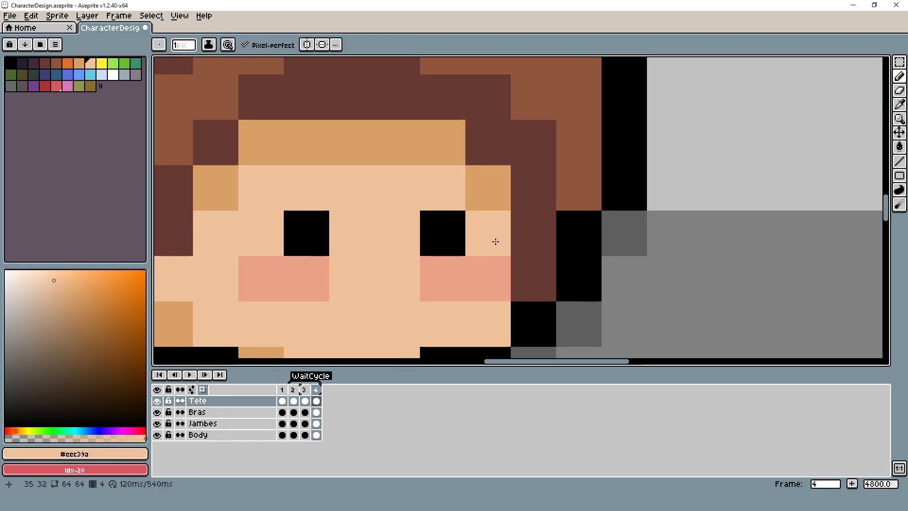
Close both eyes in frame 4 by painting over the black pupils with the darker skin colour #d9a066.
alt+click(482, 189)
click(421, 232)
click(301, 231)
click(268, 236)
click(480, 217)
Play the animation to check the blink in frame 4.
scroll(480, 213, down, 12)
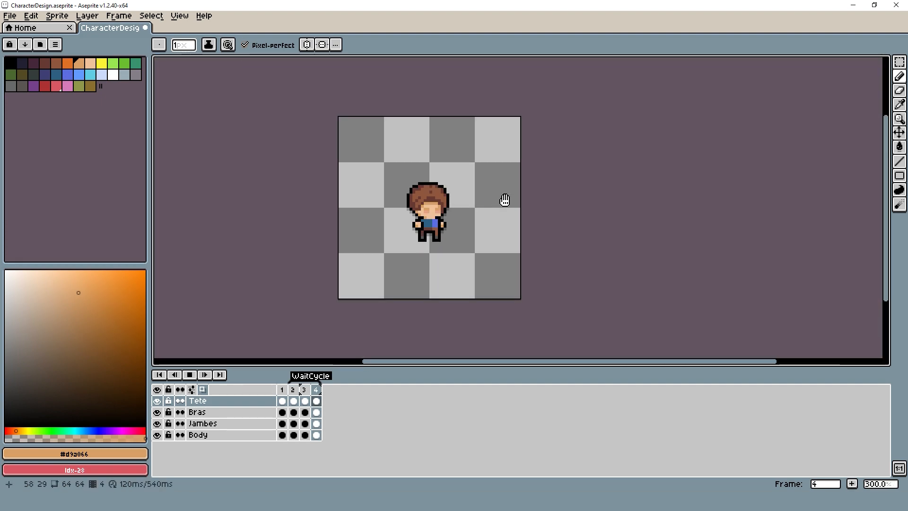
scroll(503, 198, down, 1)
scroll(487, 206, up, 2)
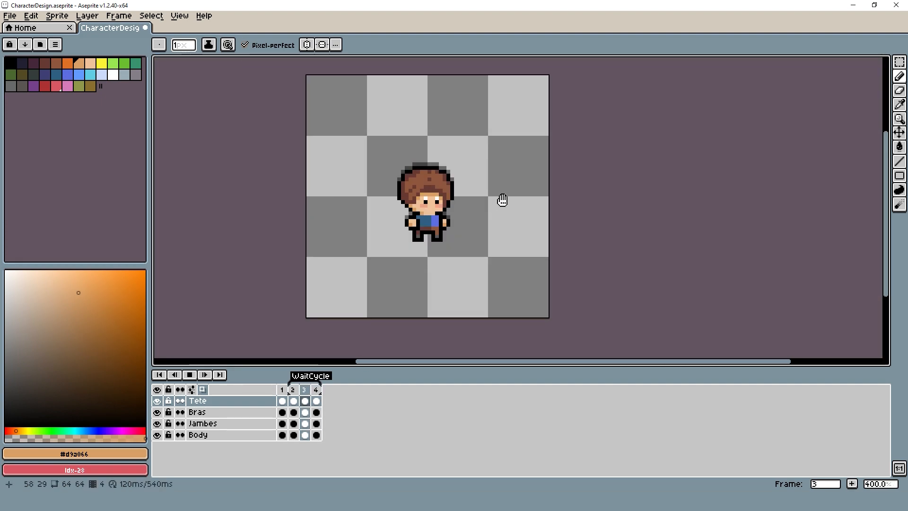
scroll(471, 198, down, 1)
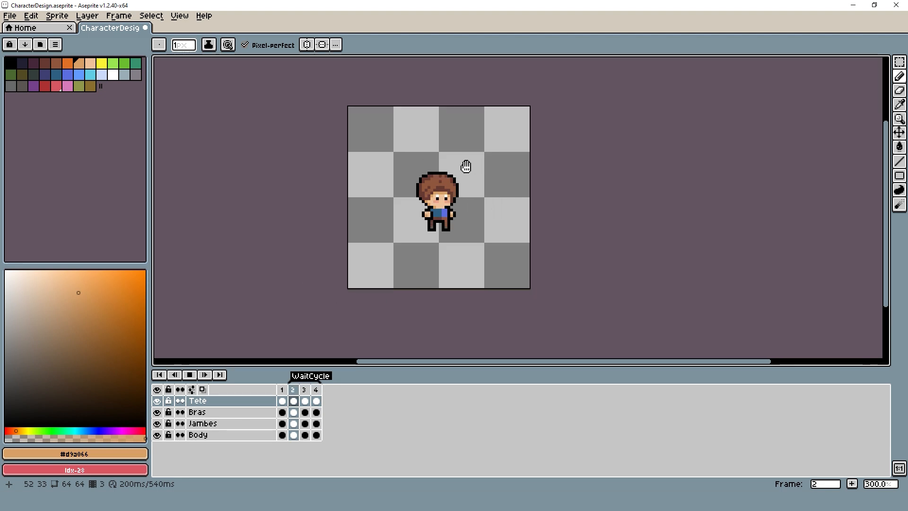
scroll(513, 168, up, 1)
key(Return)
Try recolouring pixels around the waist in frame 3 with the trouser browns #663931 and #8f563b.
scroll(454, 208, up, 8)
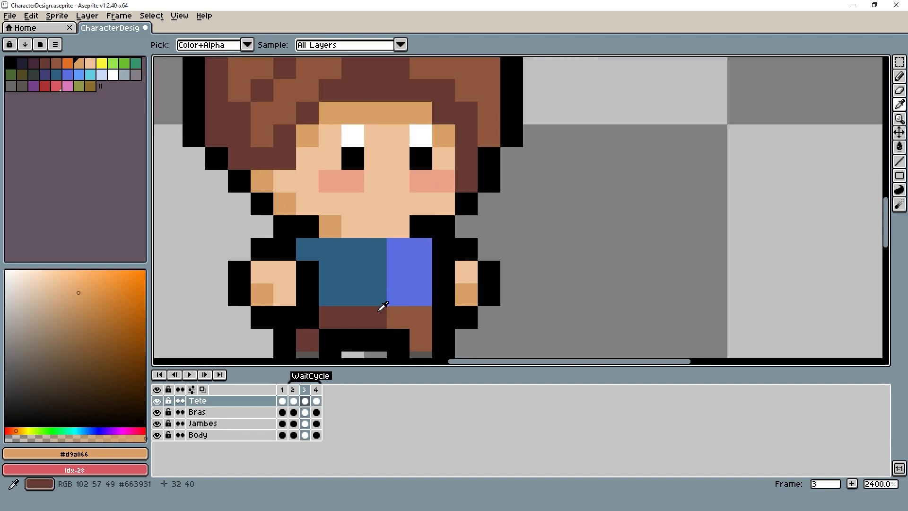
alt+click(379, 301)
scroll(526, 256, down, 8)
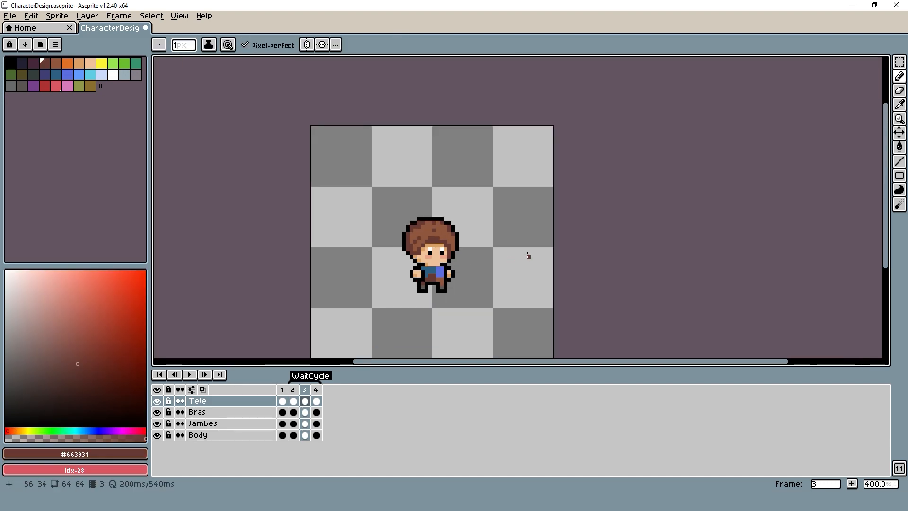
scroll(441, 276, up, 5)
alt+click(448, 285)
scroll(568, 227, down, 6)
Replay the WaitCycle animation and step through its frames to review the movement and the blink.
key(Return)
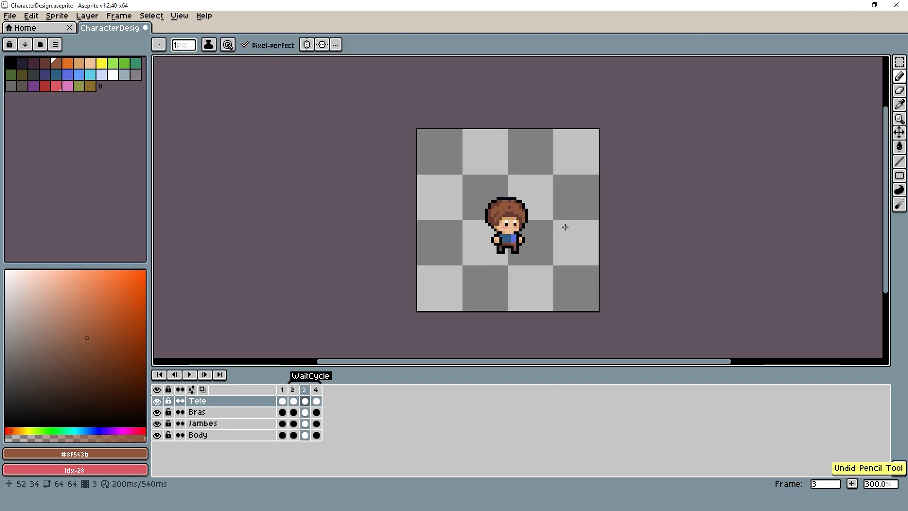
scroll(563, 228, up, 2)
drag(548, 236, 504, 298)
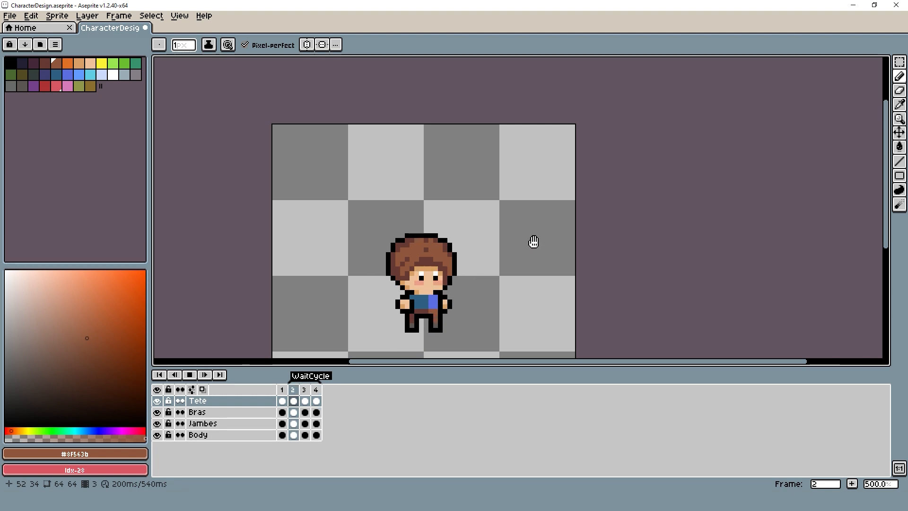
key(Return)
key(Right)
key(Right)
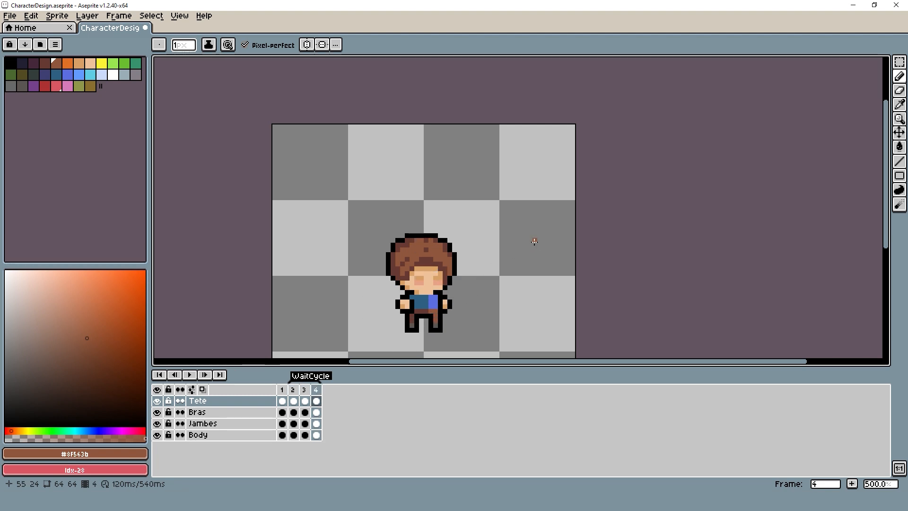
key(Right)
key(Right)
key(Right)
key(Return)
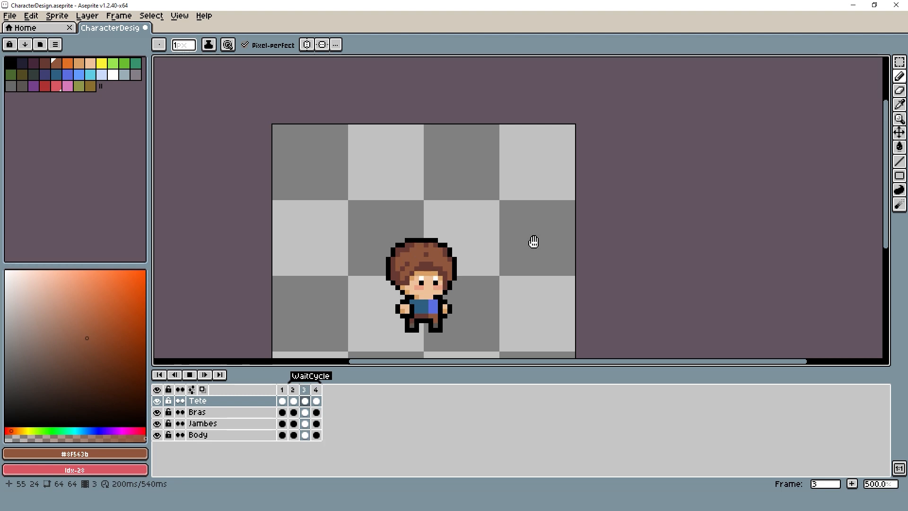
Stop the playback and insert a new frame 4 as a copy of frame 3 in the WaitCycle.
drag(534, 241, 508, 200)
scroll(509, 200, up, 1)
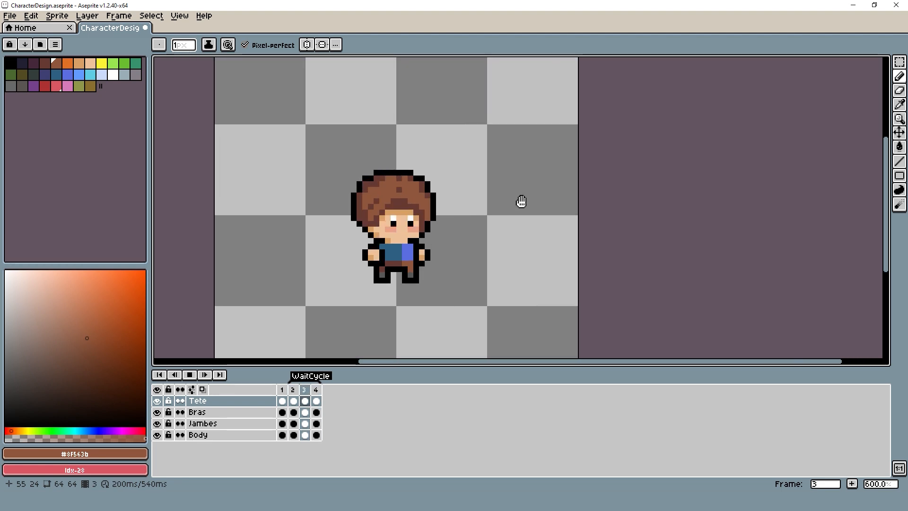
scroll(467, 226, down, 1)
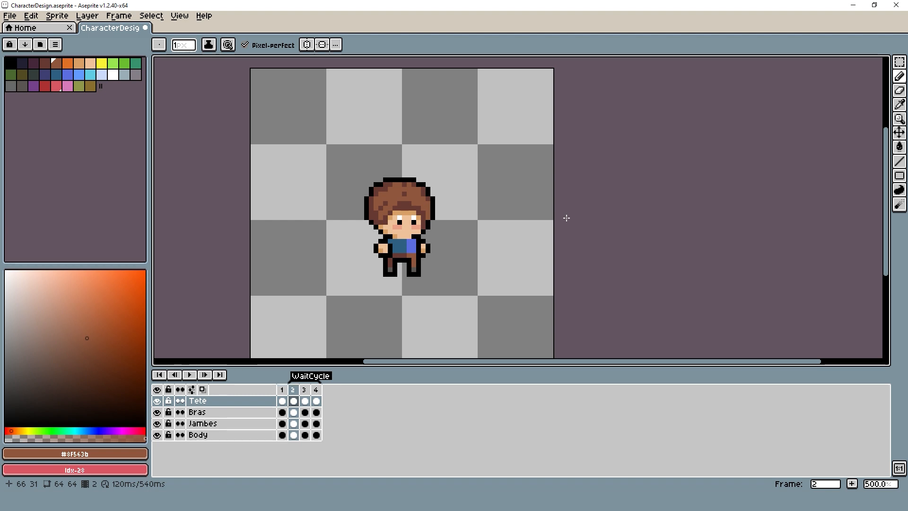
key(Return)
key(alt+n)
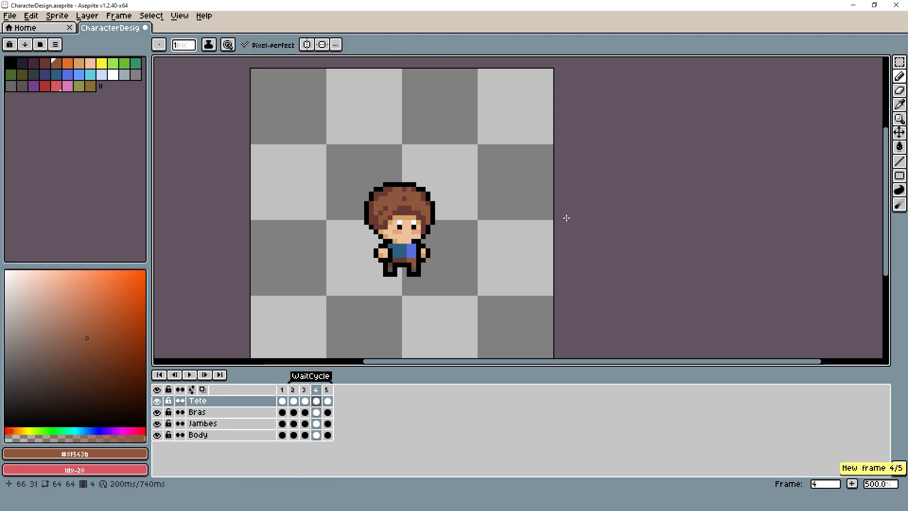
Move both arms up one pixel on the Bras layer in frame 4.
scroll(379, 242, up, 2)
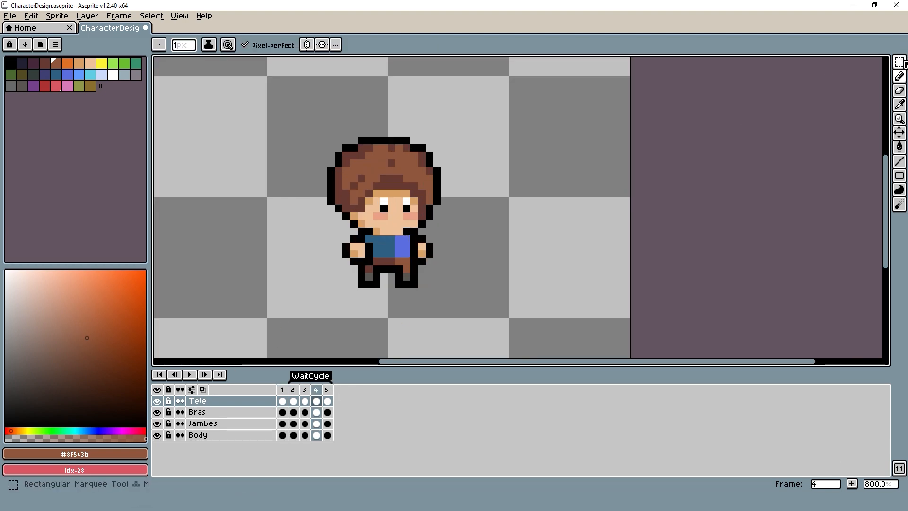
click(900, 61)
scroll(333, 243, up, 3)
drag(326, 246, 372, 291)
click(266, 260)
click(218, 410)
drag(303, 220, 396, 315)
key(Up)
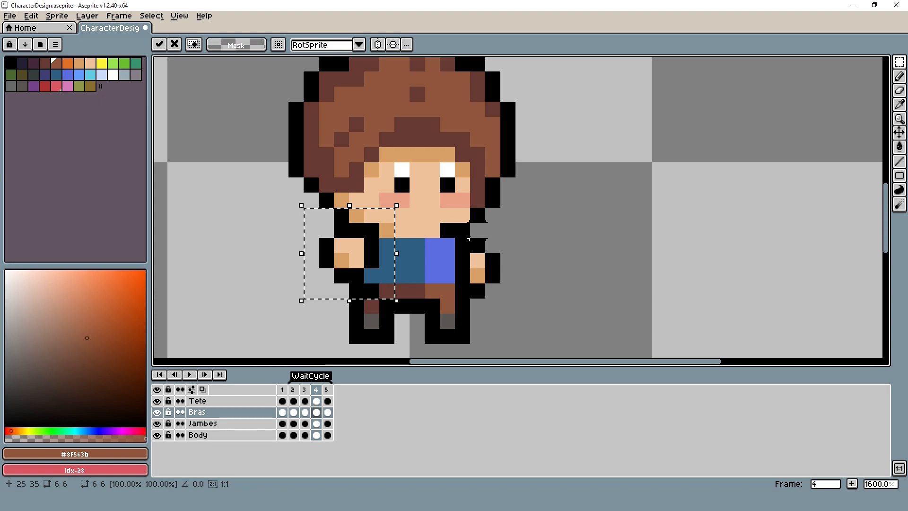
drag(478, 230, 539, 292)
key(Up)
click(619, 219)
scroll(619, 220, down, 5)
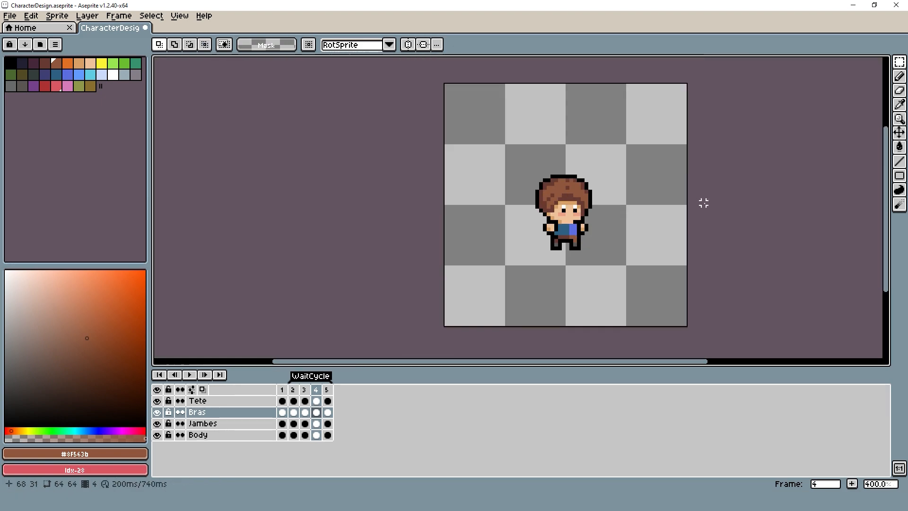
Play the WaitCycle to check the arm movement in the added frame.
key(Return)
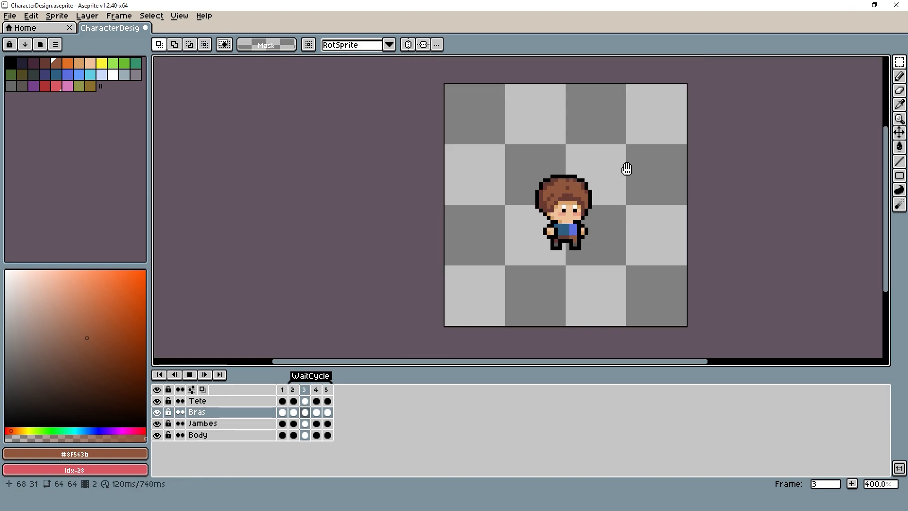
scroll(544, 226, down, 1)
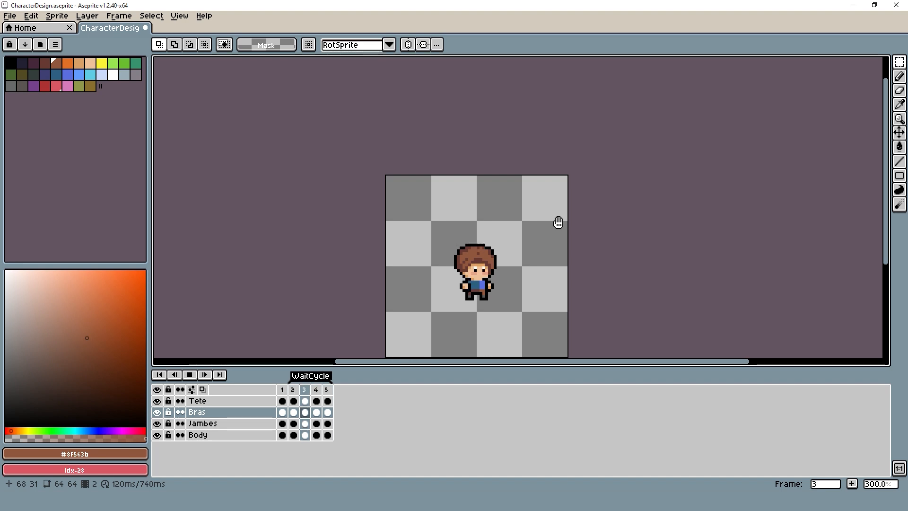
scroll(510, 253, up, 1)
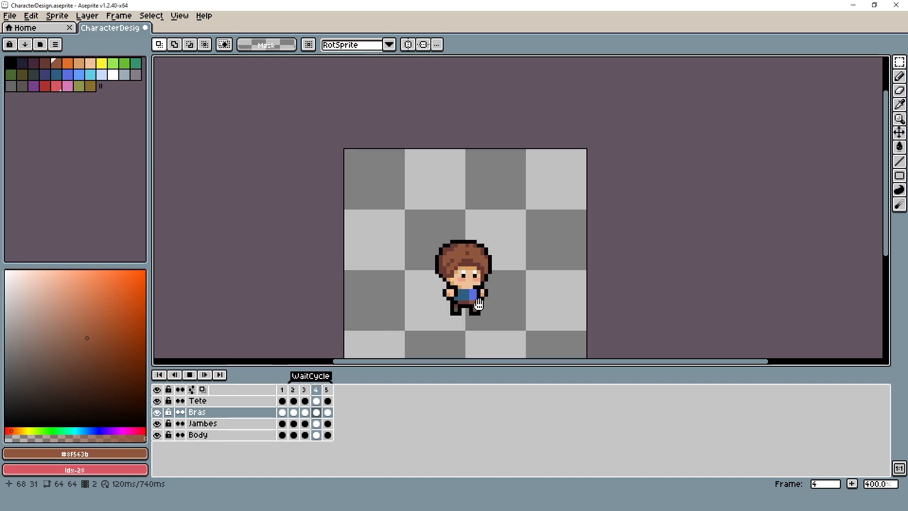
scroll(479, 304, up, 1)
key(Return)
Move the whole head up one pixel on the Tete layer in frame 4.
key(Right)
click(217, 400)
drag(365, 178, 608, 304)
key(Up)
click(738, 299)
Shift the torso on the Body layer up one pixel in frame 4 and clear the selection.
key(Down)
key(Down)
key(Down)
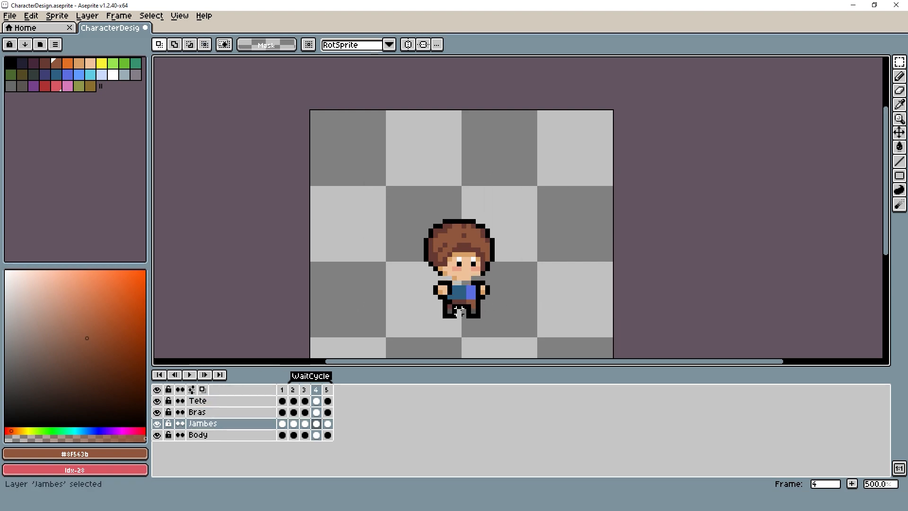
key(ctrl+shift+d)
key(ctrl+z)
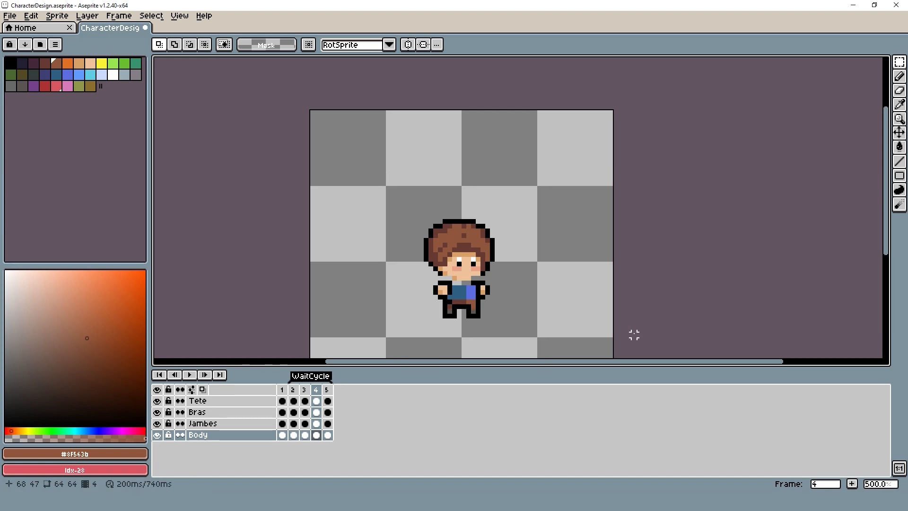
key(ctrl+z)
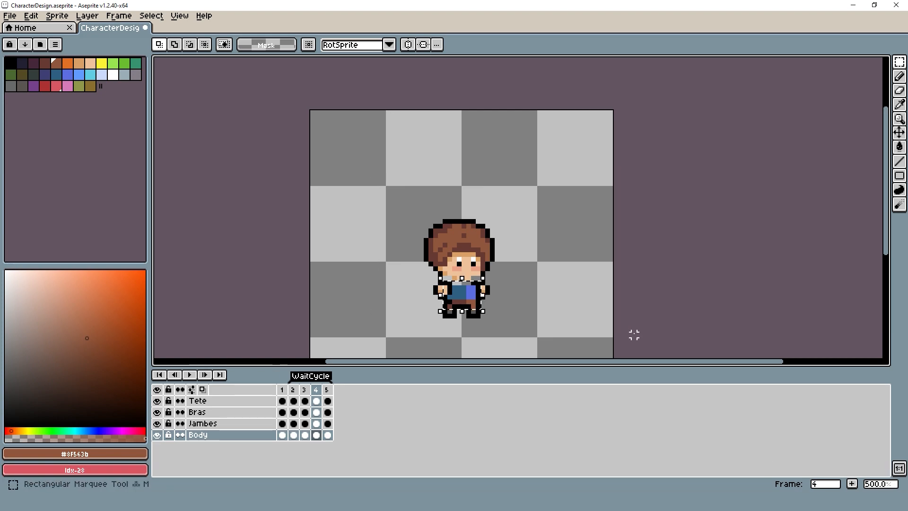
key(Up)
key(ctrl+d)
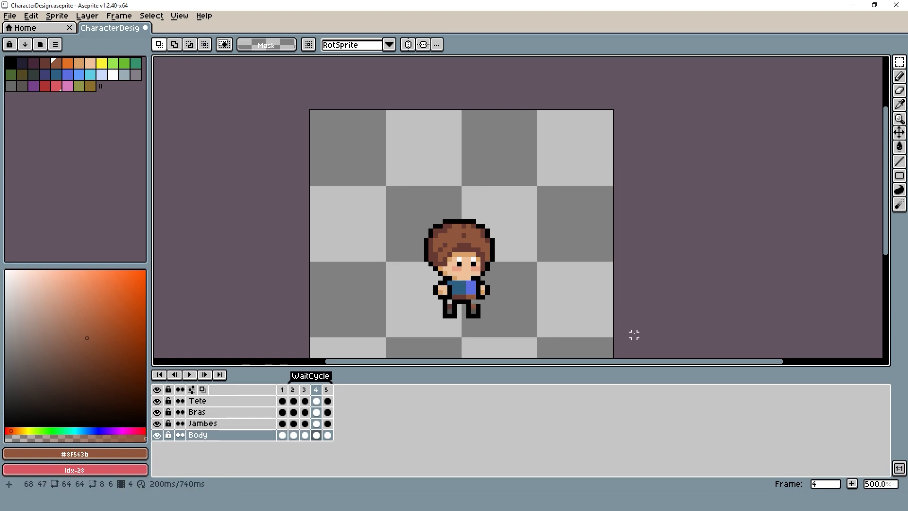
Fill the gaps at the tops of both legs on the Jambes layer in frame 4 with trouser browns #8f563b and #663931.
key(Up)
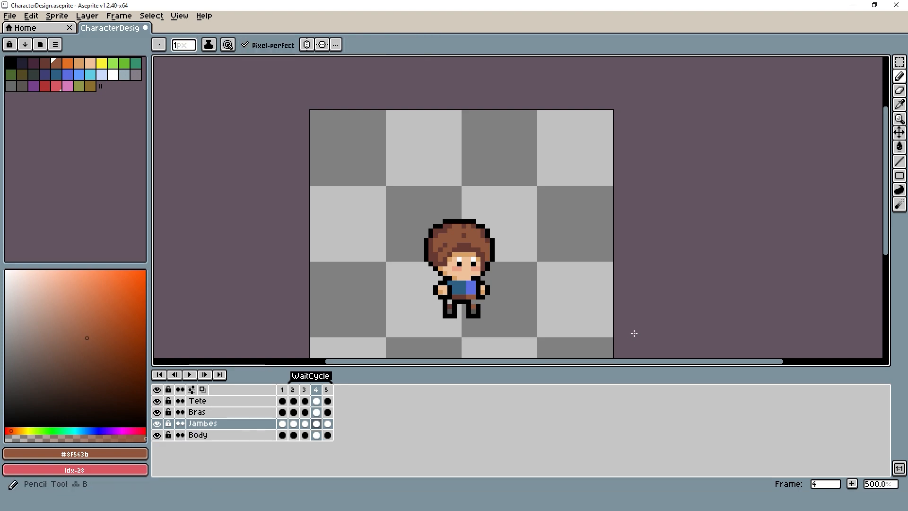
key(b)
scroll(468, 307, up, 4)
alt+click(509, 305)
click(508, 290)
alt+click(491, 277)
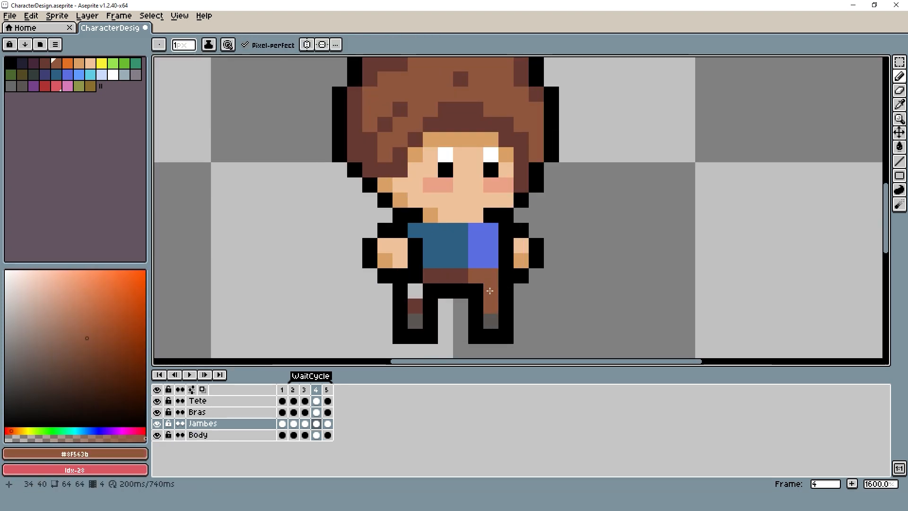
alt+click(427, 280)
Replay the animation to review the raised head and torso in frame 4.
scroll(507, 266, down, 5)
key(Return)
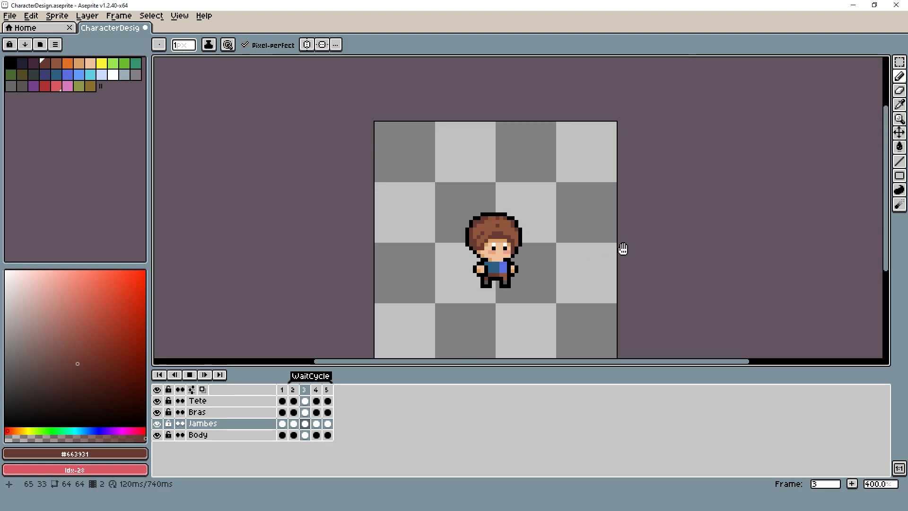
scroll(571, 216, down, 2)
scroll(615, 213, up, 2)
scroll(592, 276, up, 1)
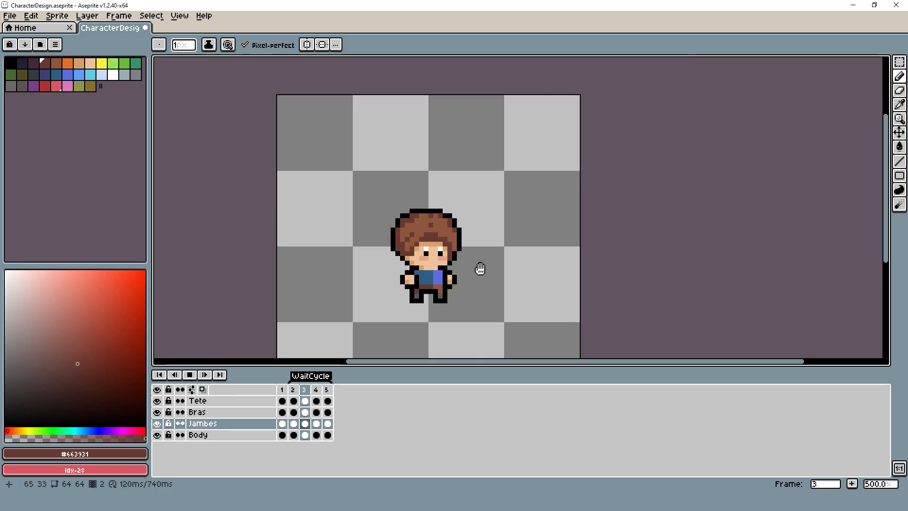
Undo the leg touch-ups and the torso and head shifts in frame 4.
key(ctrl+z)
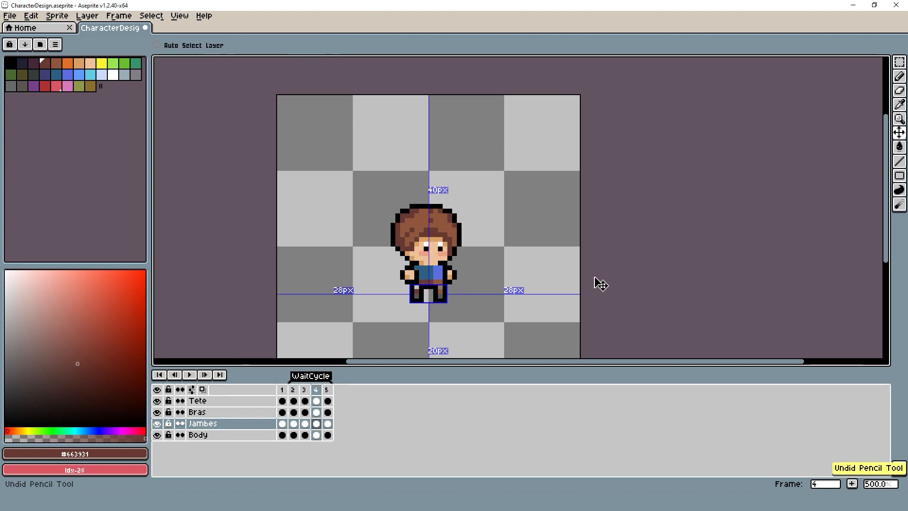
key(ctrl+z)
key(ctrl+z)
key(ctrl+z)
key(ctrl+z)
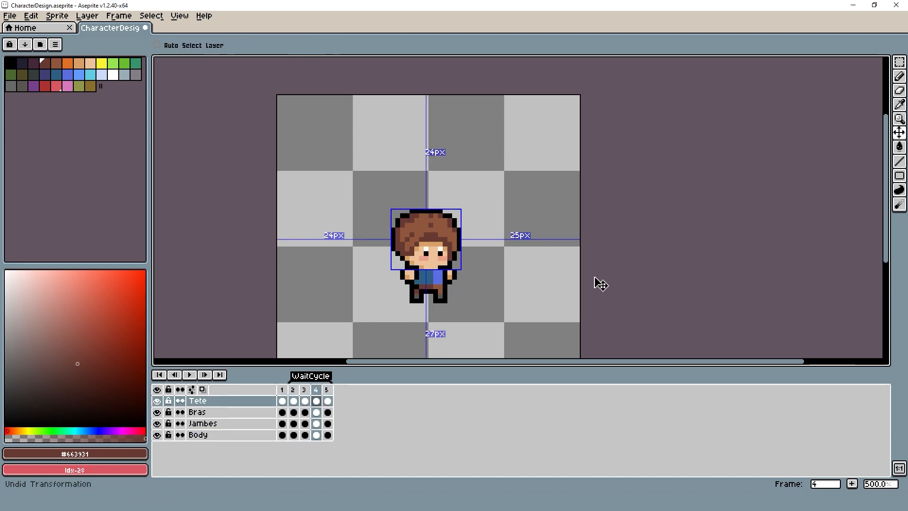
Play the five-frame animation again to judge the loop with only the arms raised in frame 4.
key(Return)
scroll(513, 250, down, 3)
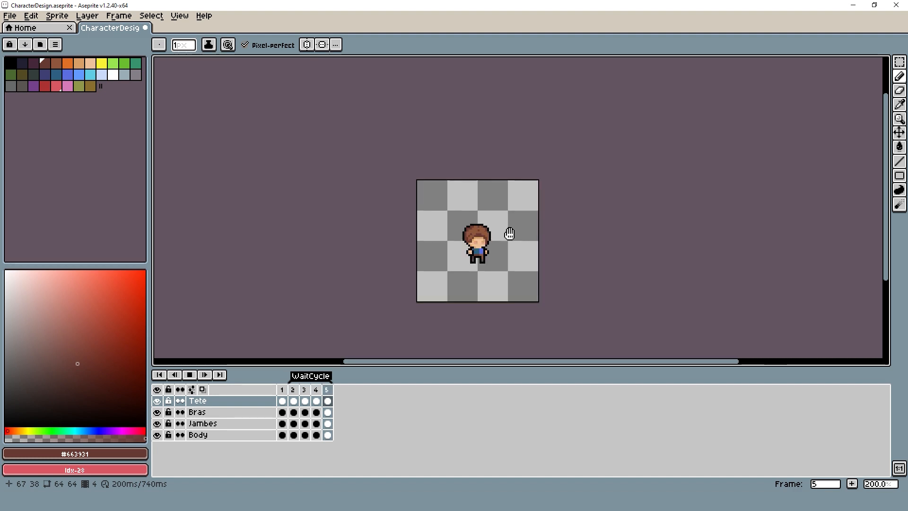
scroll(510, 234, up, 1)
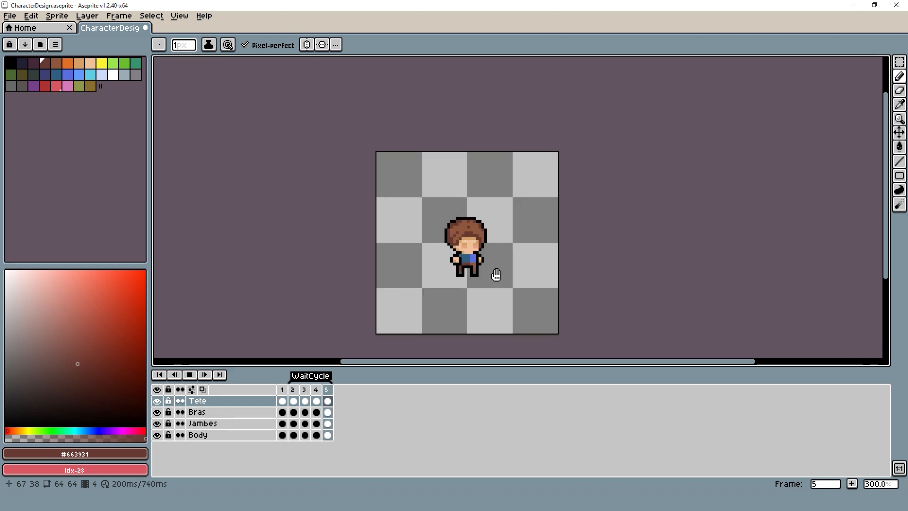
scroll(496, 275, up, 1)
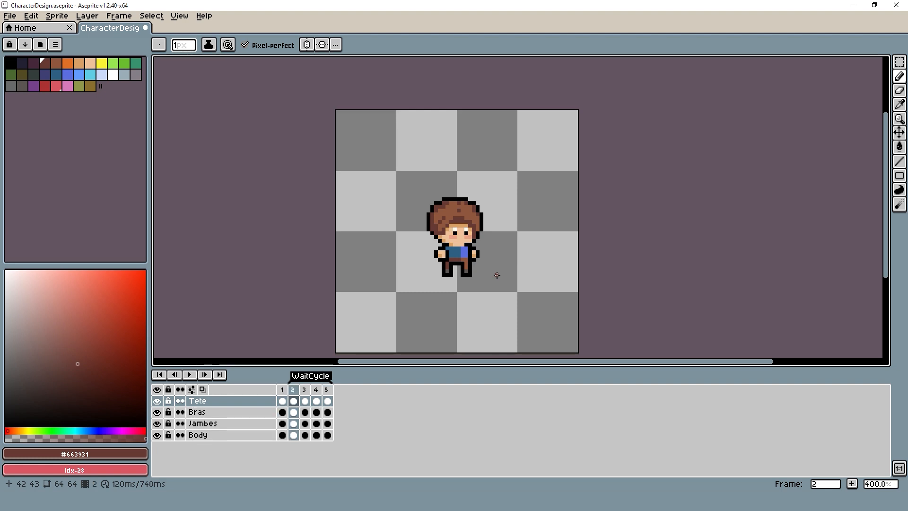
Remove the added in-between frame from the WaitCycle and save CharacterDesign.aseprite.
scroll(473, 241, up, 1)
key(ctrl+s)
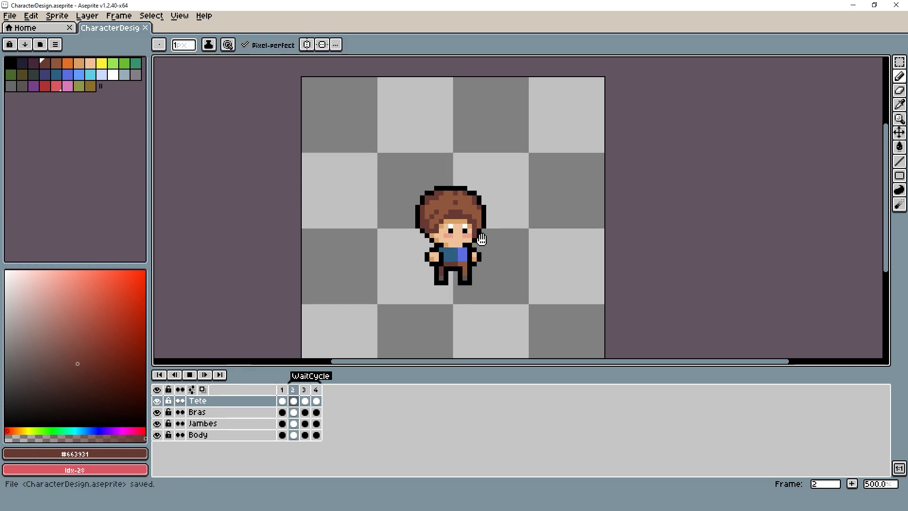
scroll(482, 239, down, 2)
scroll(535, 244, up, 1)
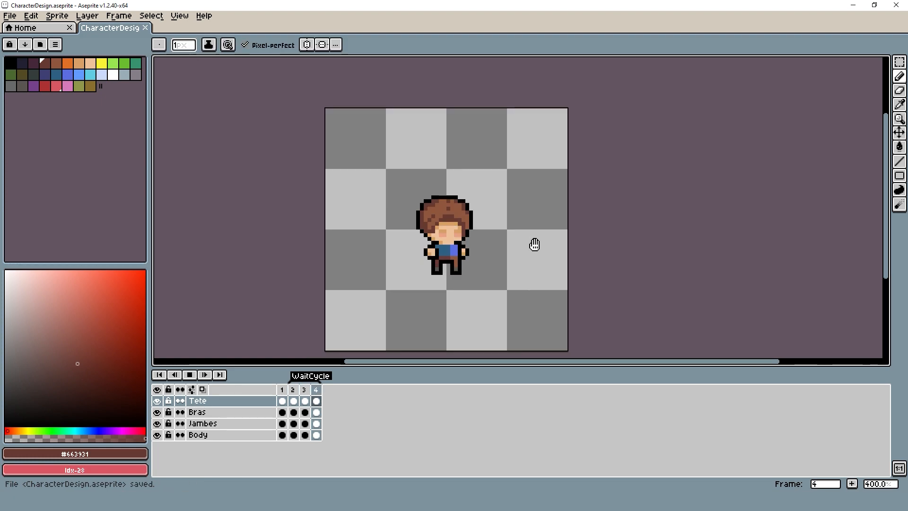